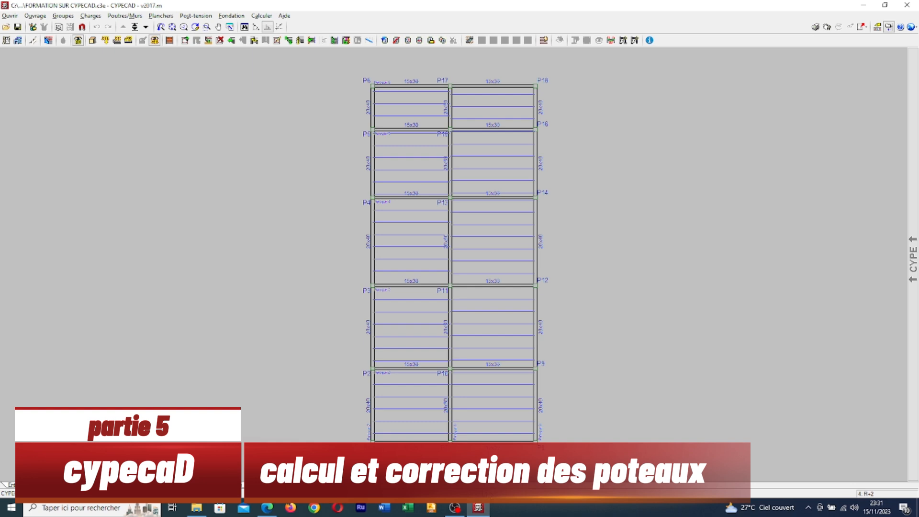
- Review the column entry plan and the Fondation group, and return to the R+2 group in beam entry
left_click(28, 485)
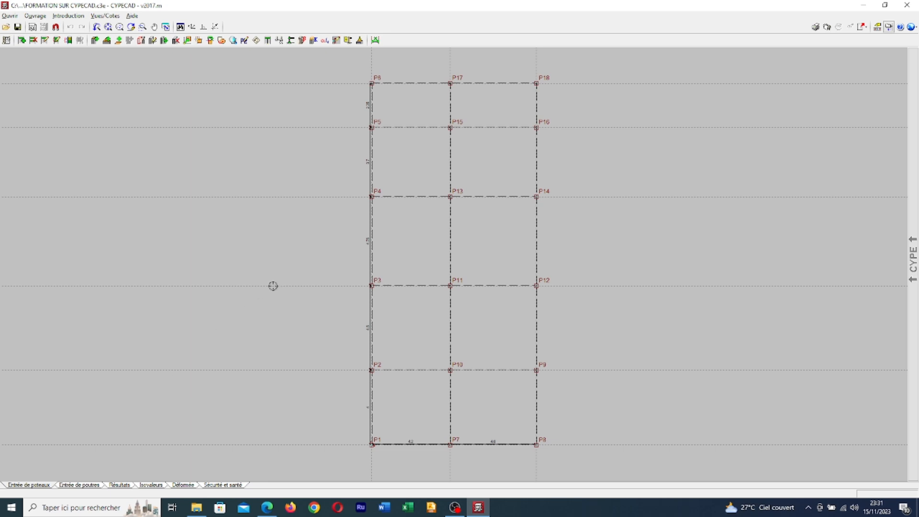
left_click(84, 485)
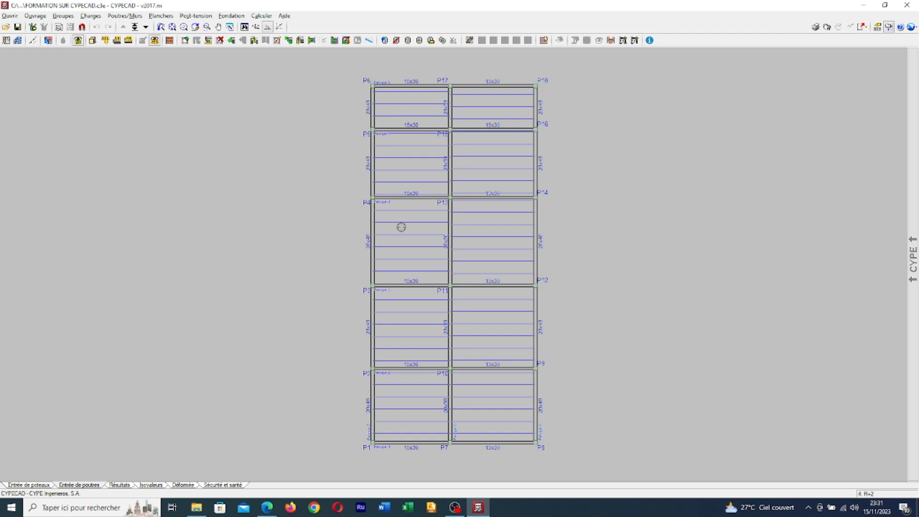
left_click(136, 27)
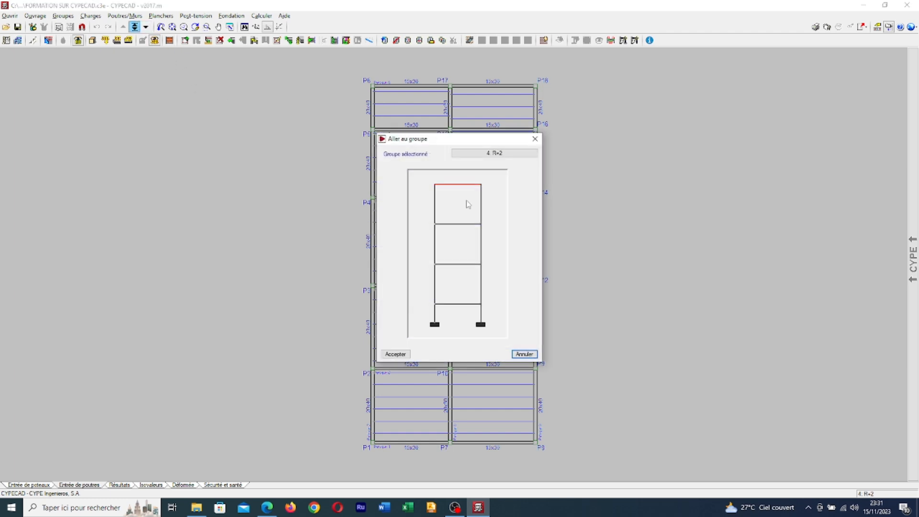
left_click(465, 324)
key("Return")
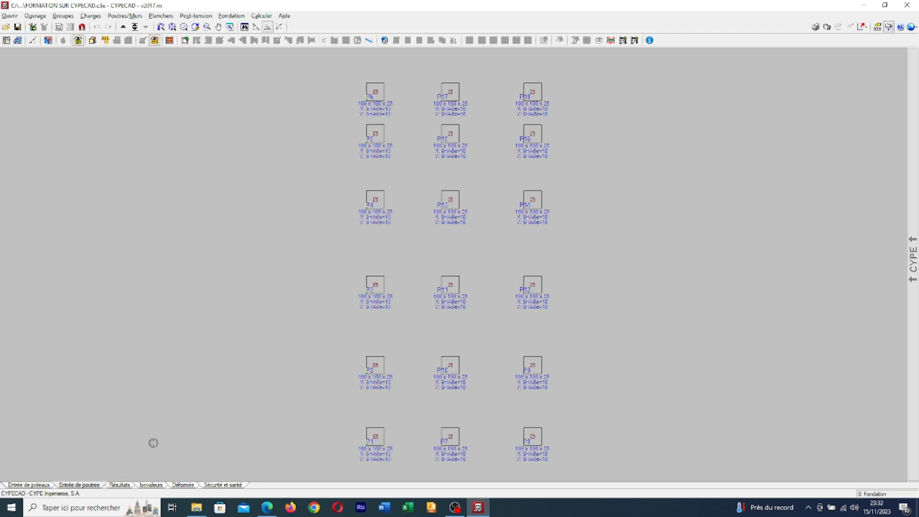
left_click(135, 27)
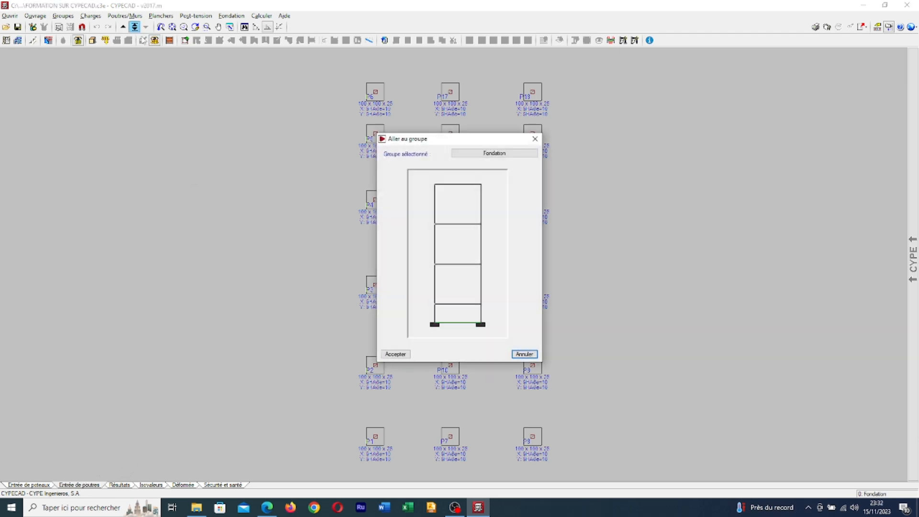
left_click(456, 185)
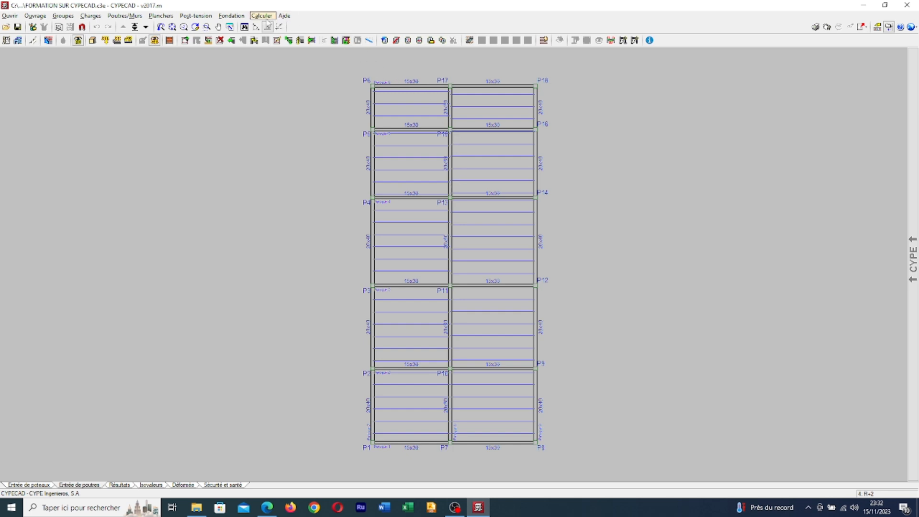
- Calculate the whole structure including the foundation, and close the incident list and the calculation error report
left_click(267, 17)
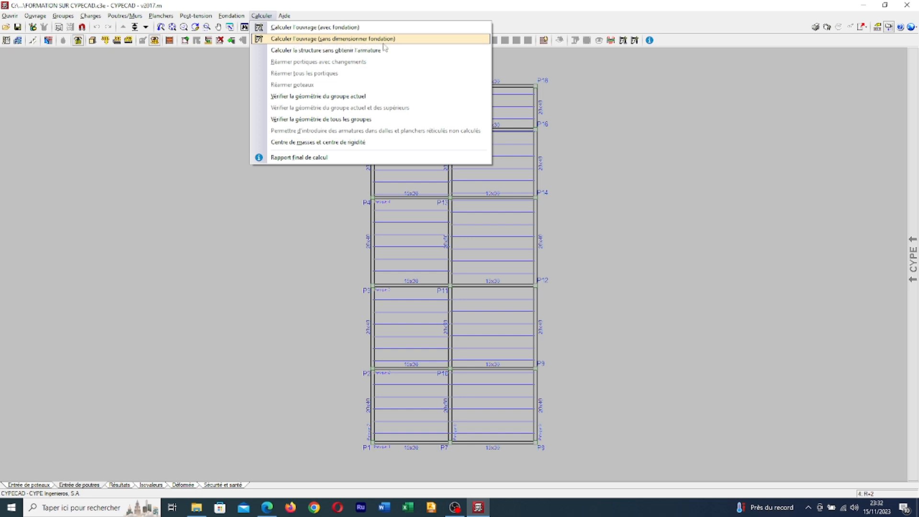
left_click(335, 31)
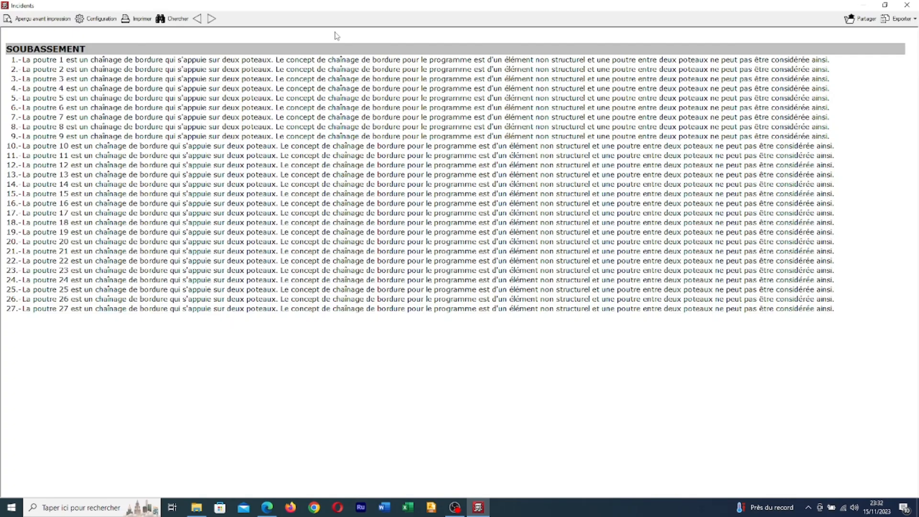
left_click(905, 4)
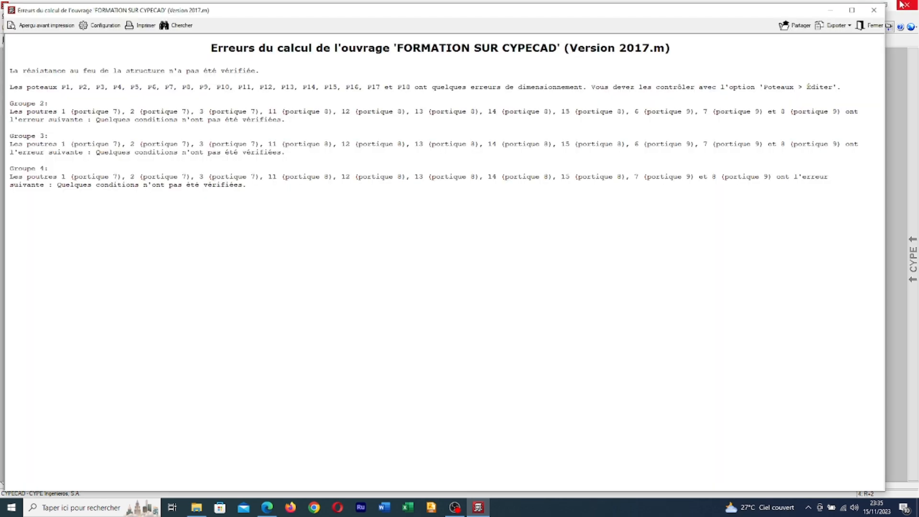
left_click(874, 9)
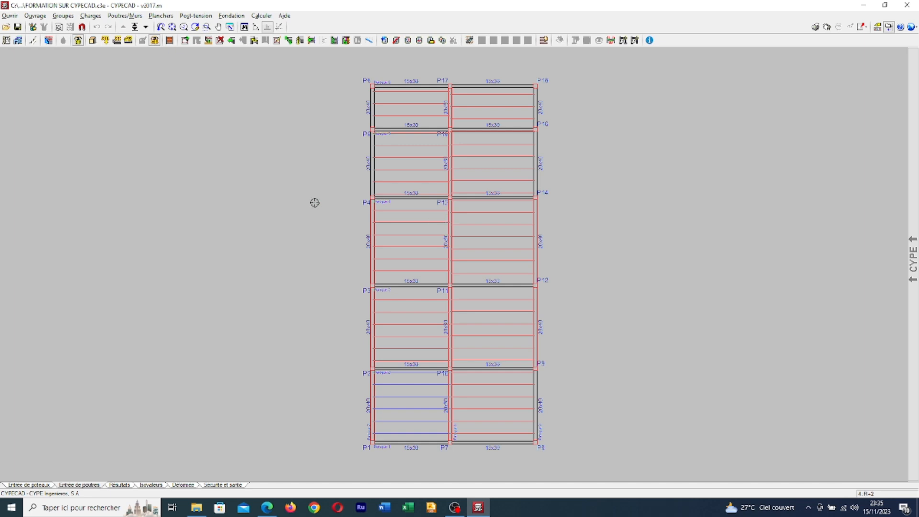
- Examine the calculated groups one by one from R+2 down through R+1, RDC and SOUBASSEMENT to Fondation
left_click(145, 28)
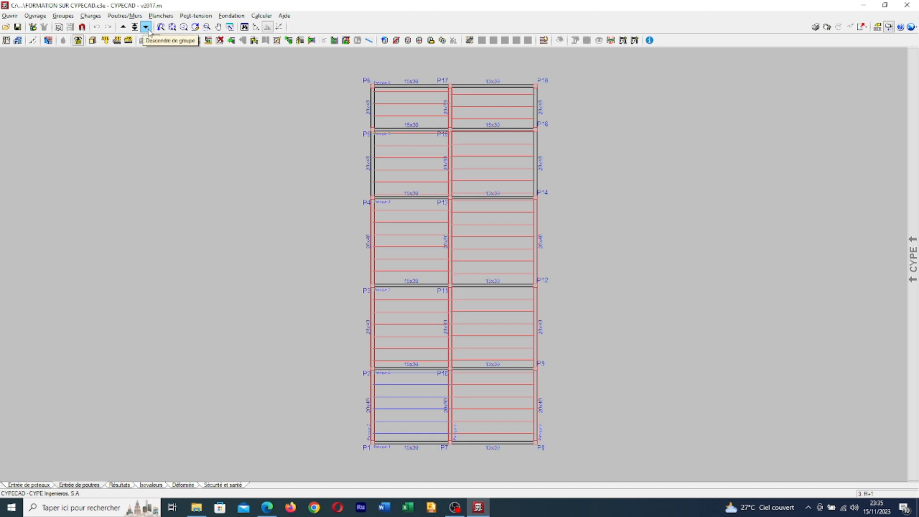
left_click(146, 27)
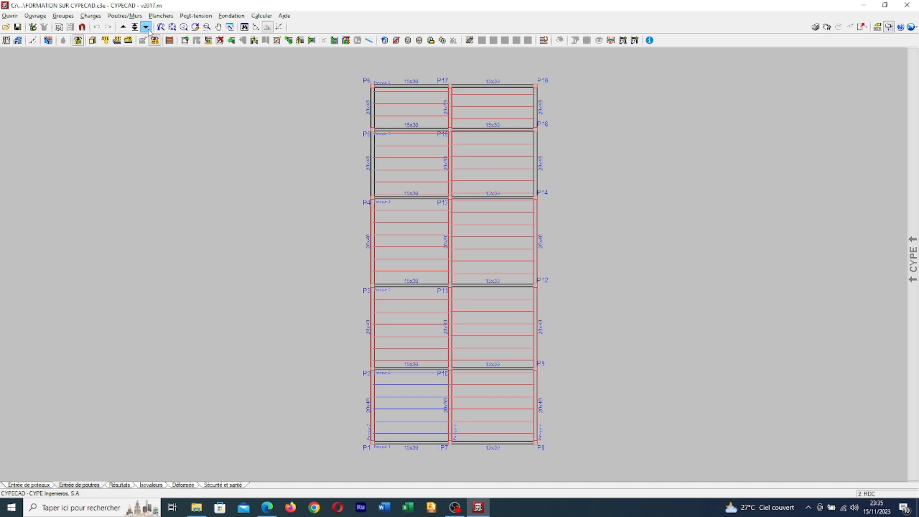
left_click(146, 27)
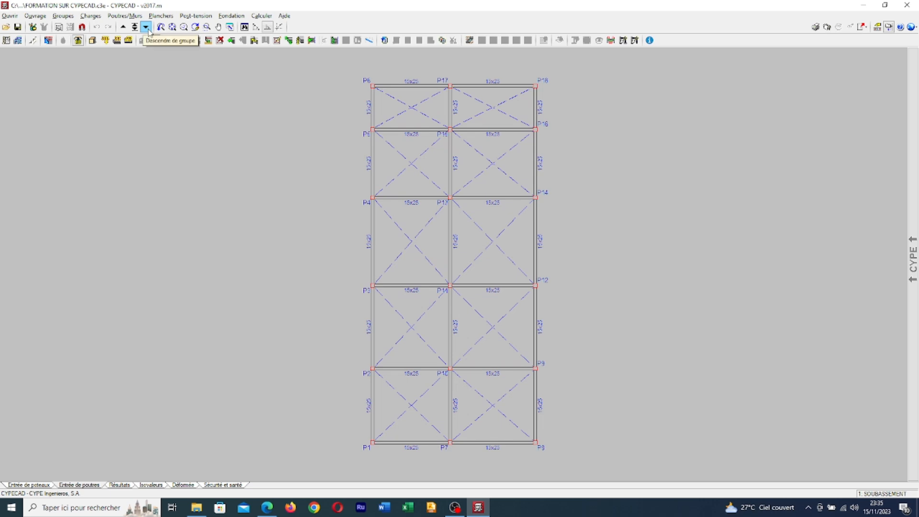
left_click(149, 32)
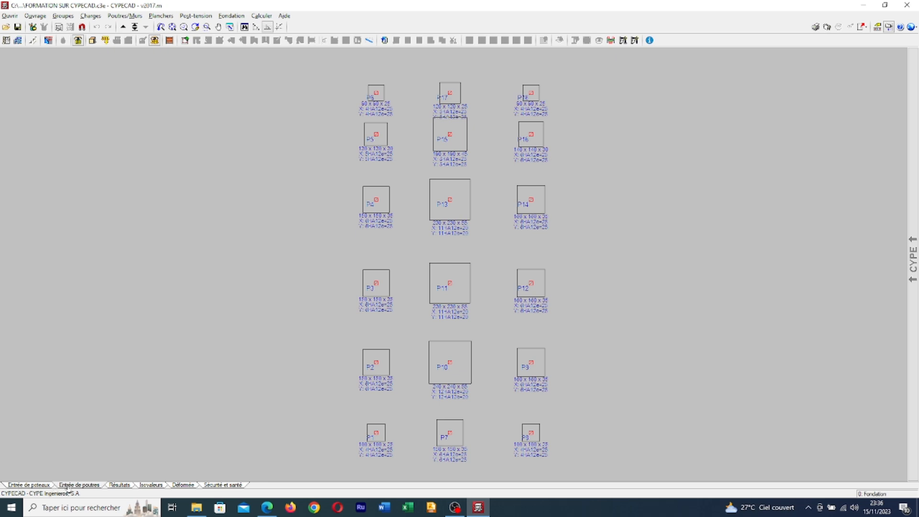
- Display the calculation results for the R+2 group
left_click(115, 485)
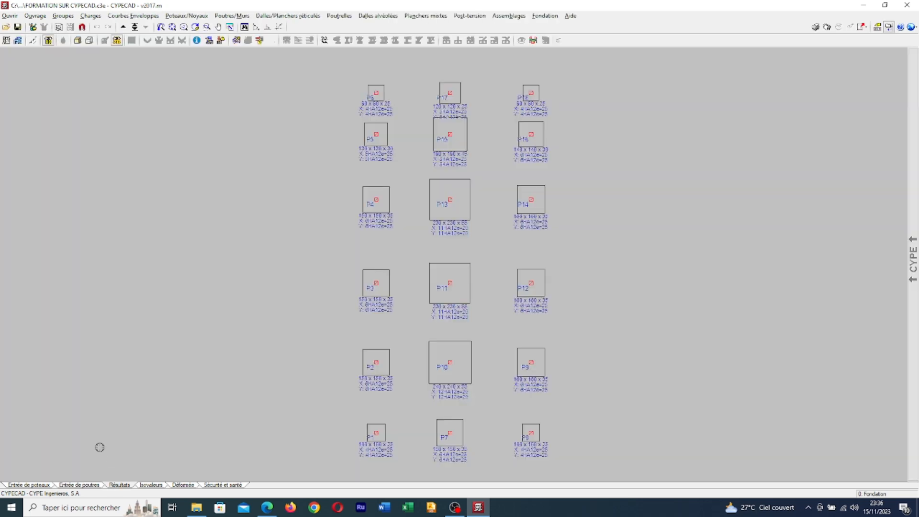
left_click(135, 27)
double_click(433, 183)
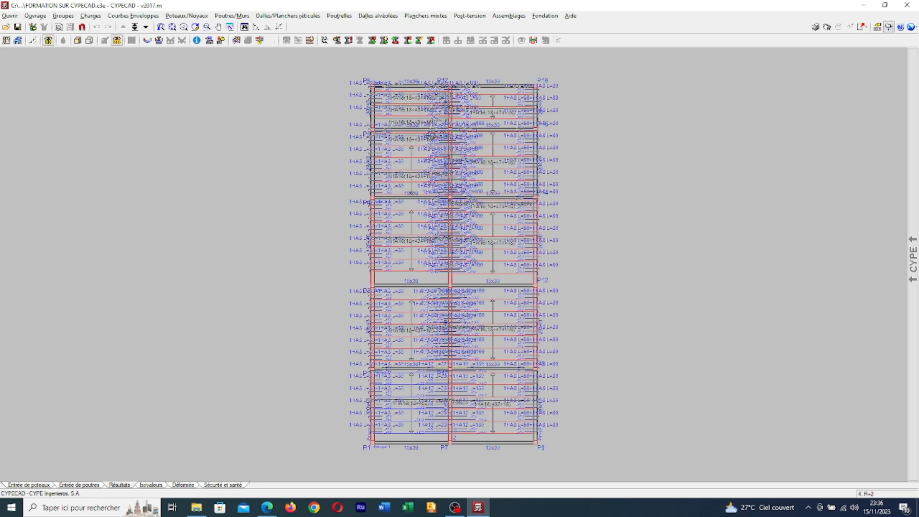
scroll(427, 118, "up", 1)
scroll(452, 104, "up", 3)
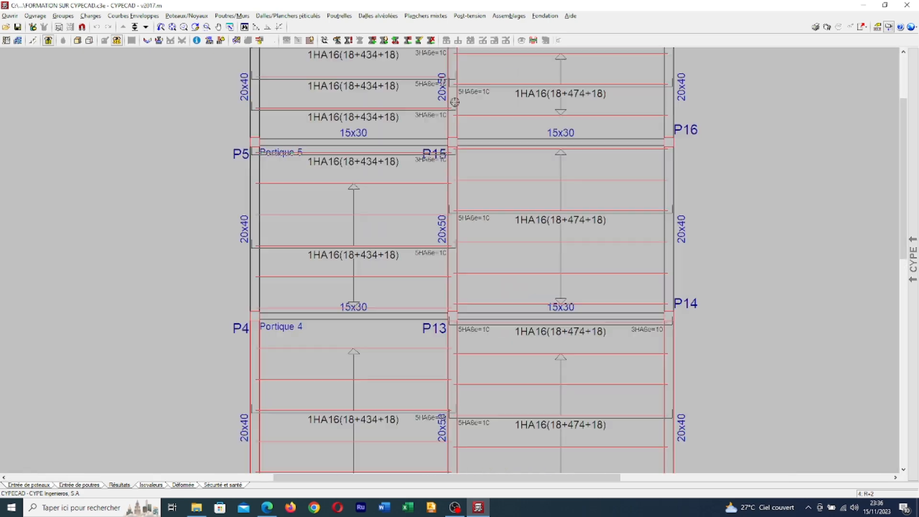
middle_click_drag(452, 103, 439, 165)
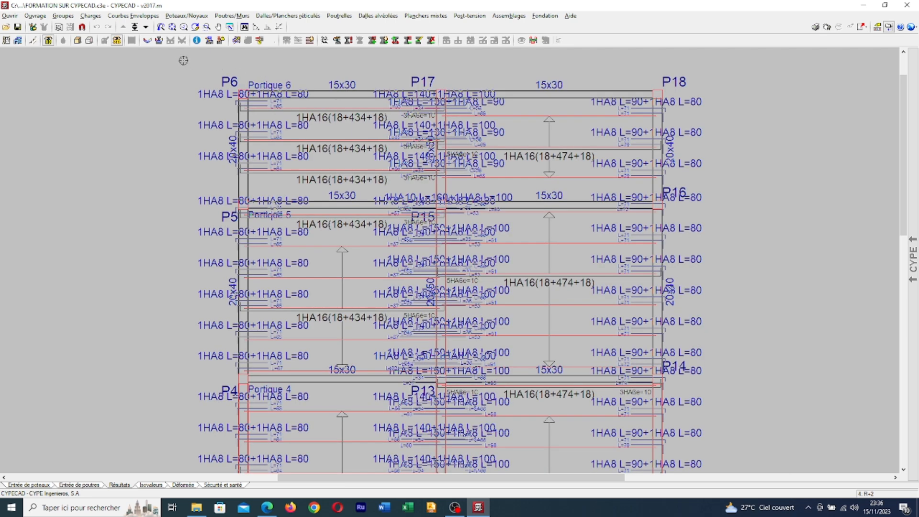
- Open the column editor for column P6 from the R+2 results plan
left_click(117, 40)
left_click(187, 17)
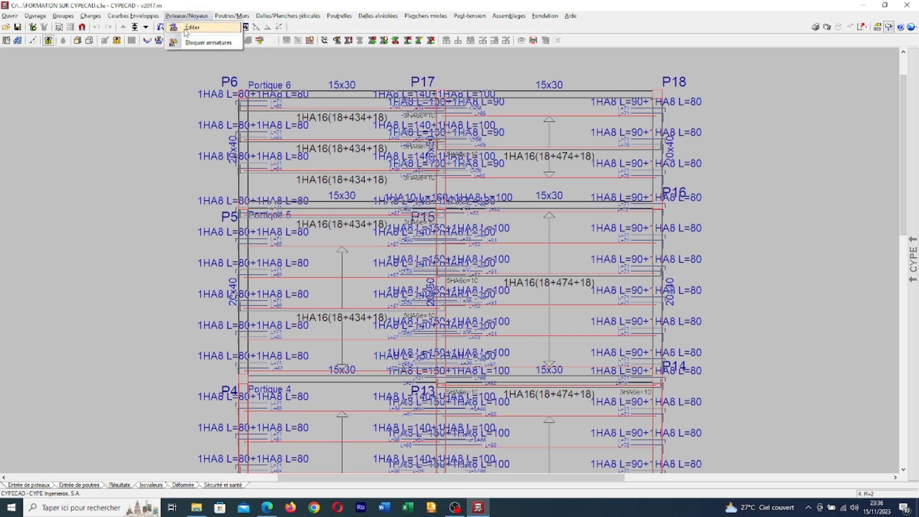
left_click(185, 28)
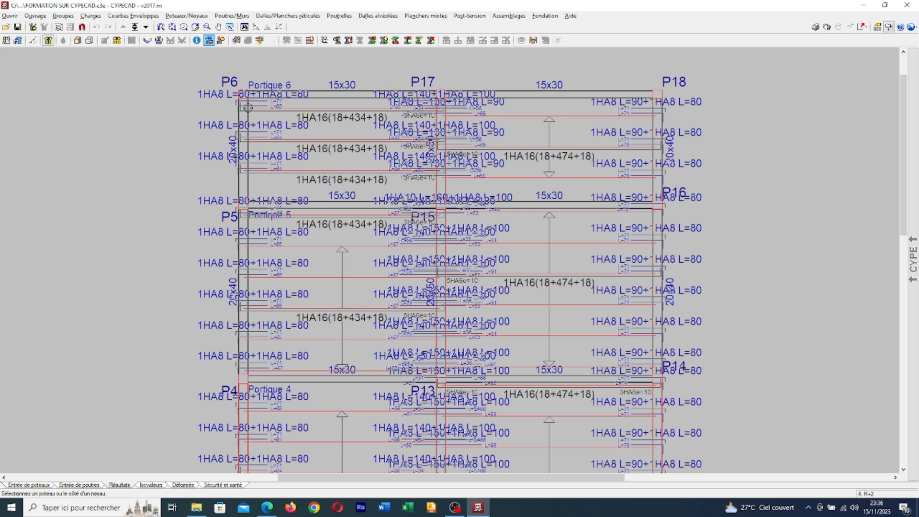
scroll(239, 94, "up", 1)
scroll(239, 94, "up", 1)
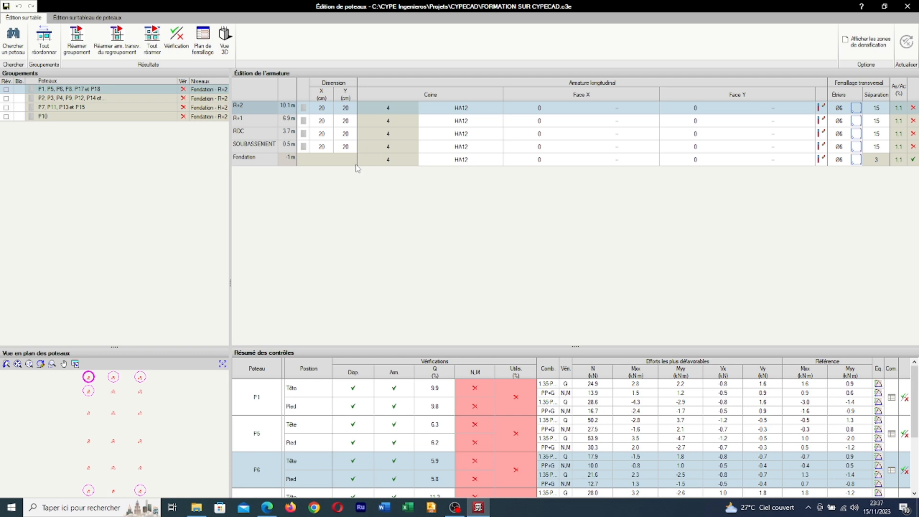
- Set the section of the P1, P5, P6, P8, P17 and P18 column group to 25 × 25 cm on all levels and verify it
left_click(326, 107)
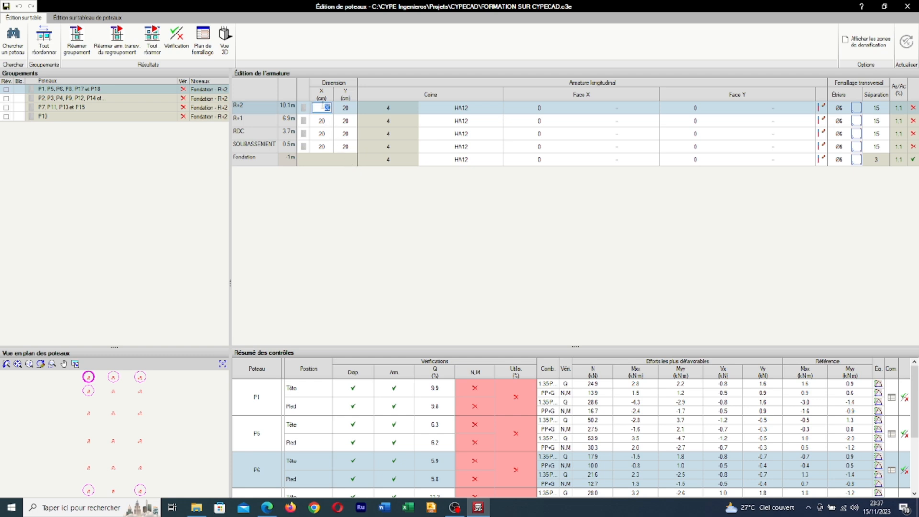
left_click_drag(333, 188, 318, 108)
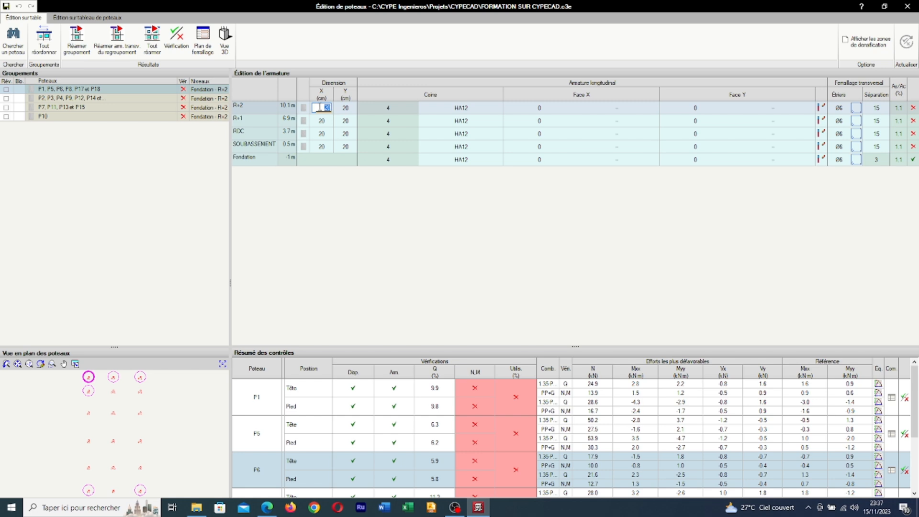
type("25")
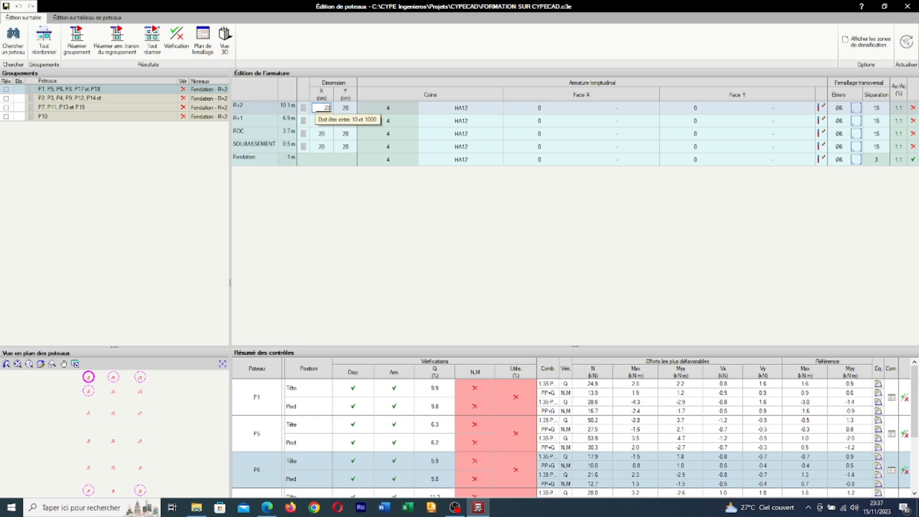
left_click(352, 109)
type("2")
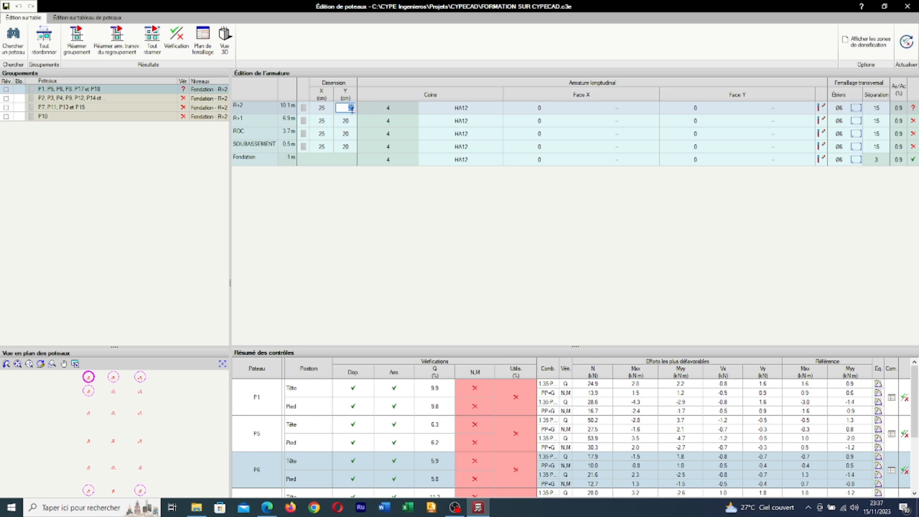
type("5")
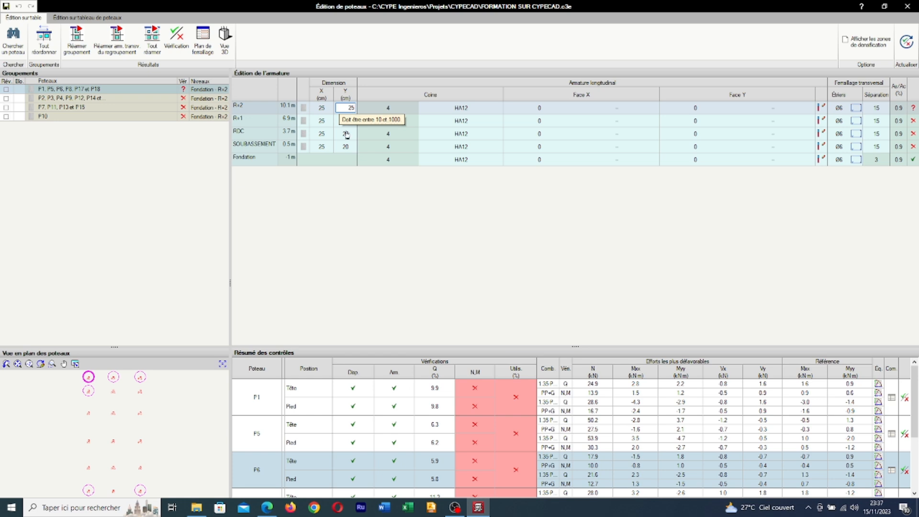
left_click(349, 153)
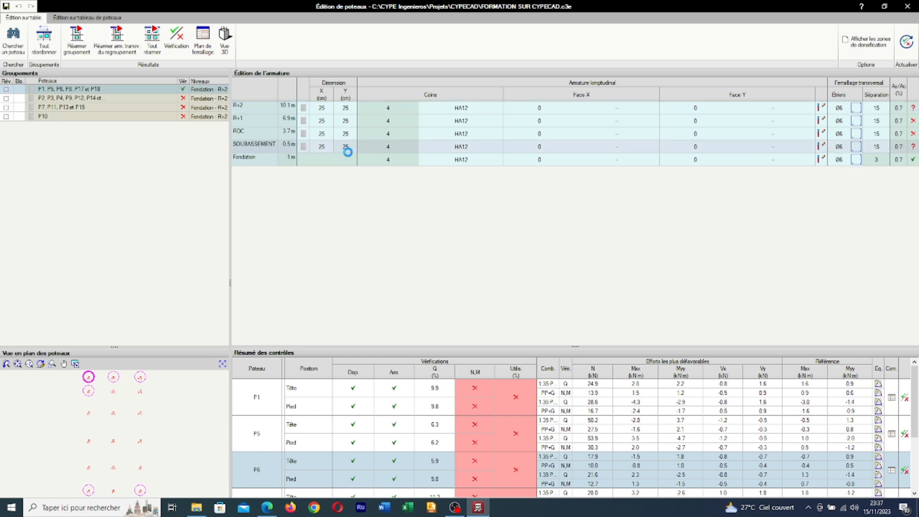
left_click(176, 34)
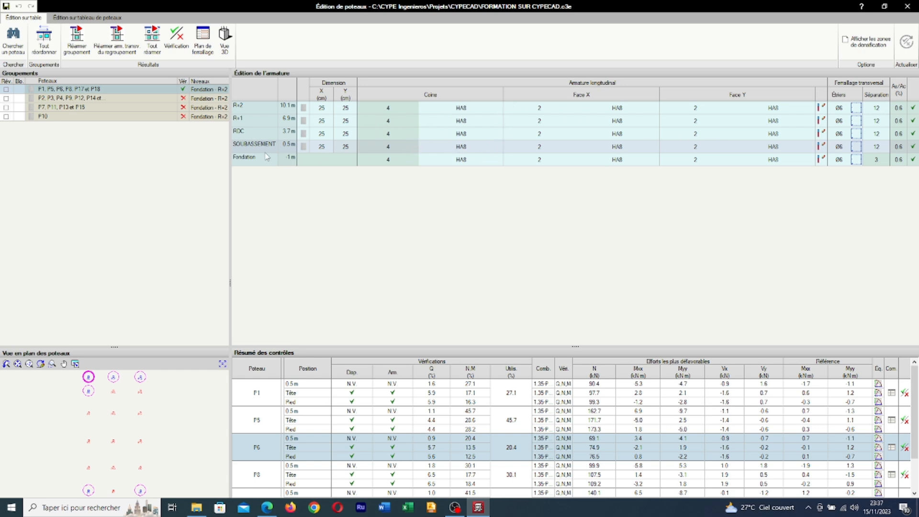
- Set the column group starting with P2, P3 and P4 to 25 × 25 cm on all levels, run its verification and close the report
left_click(67, 97)
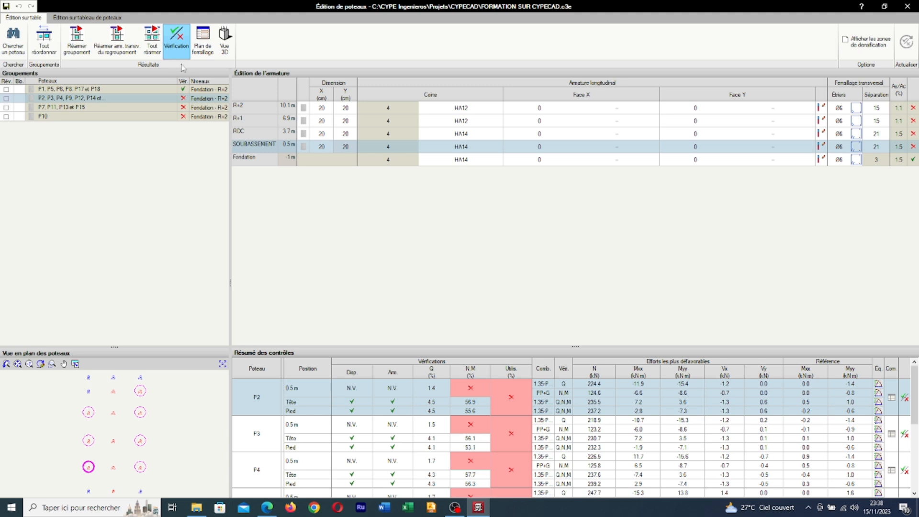
left_click(323, 108)
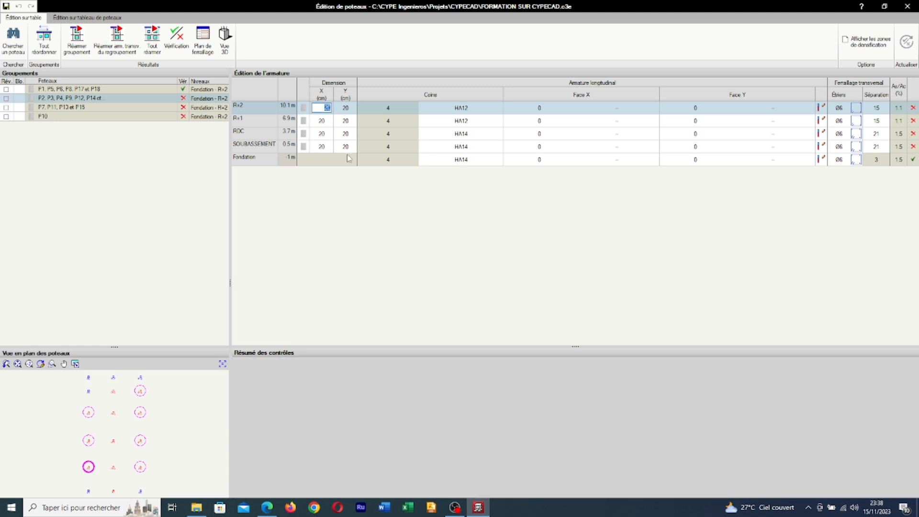
left_click_drag(350, 168, 314, 95)
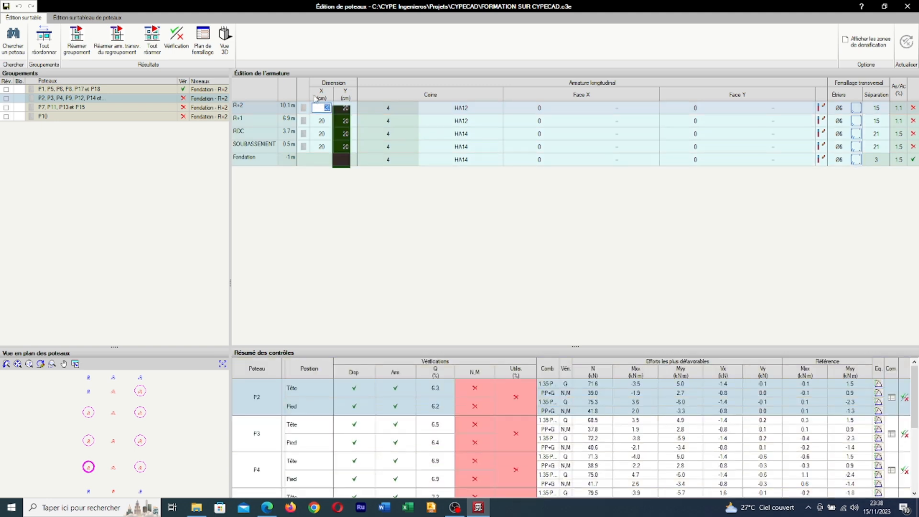
type("2")
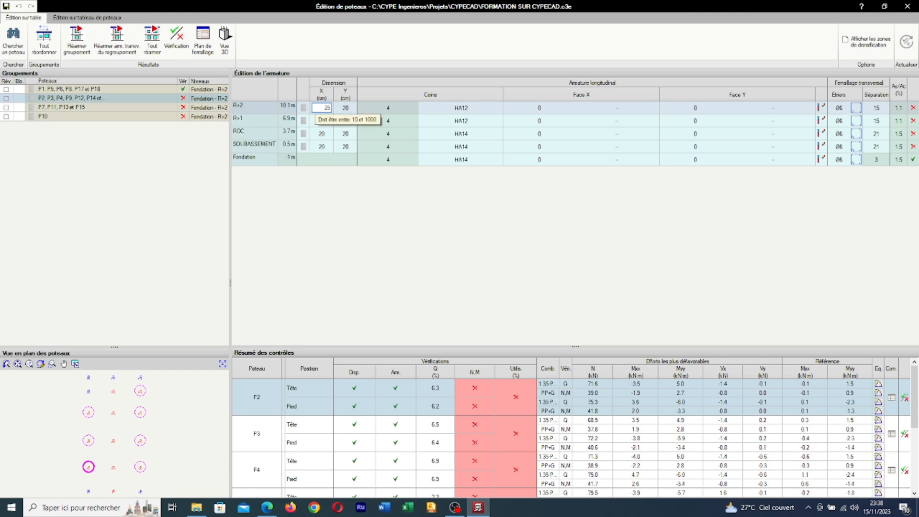
key("Tab")
type("25")
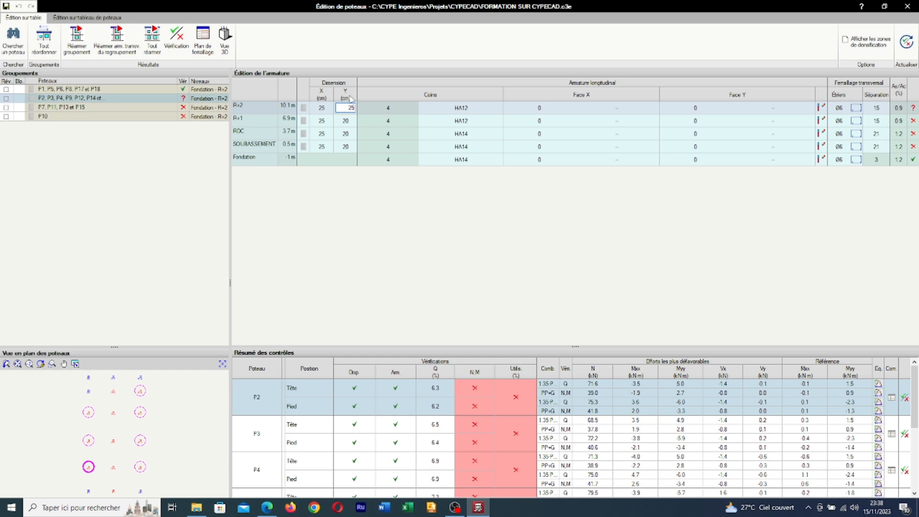
left_click(170, 42)
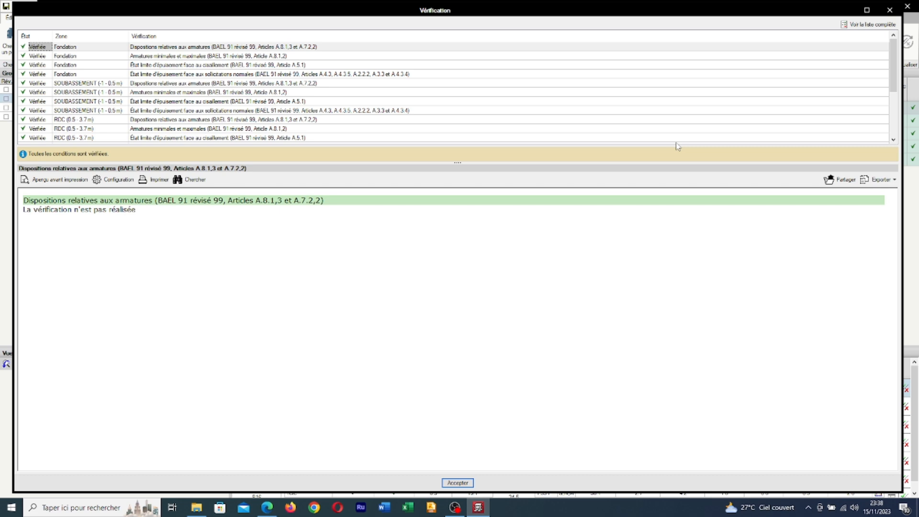
left_click(889, 10)
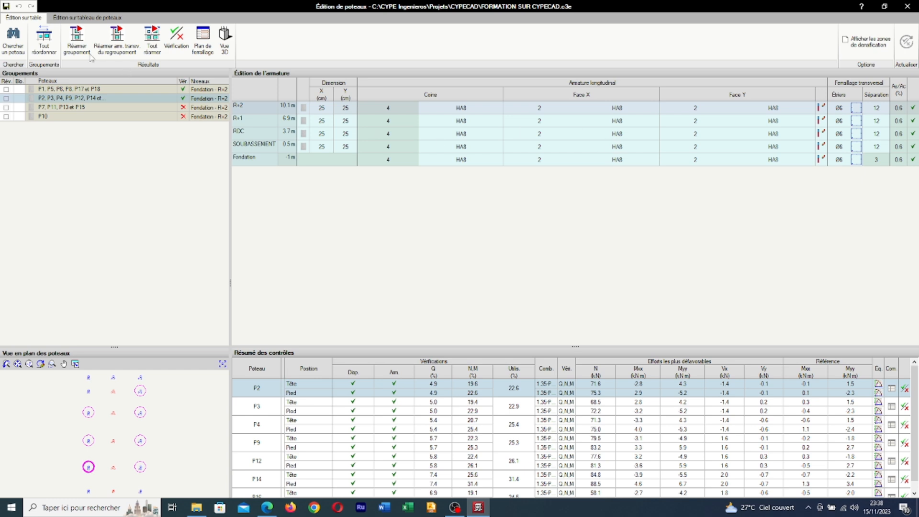
- Examine the R+2 cross-section and bar layout of the P2, P3, P4, P9, P12, P14 and P16 group in the column schedule drawing
left_click(72, 19)
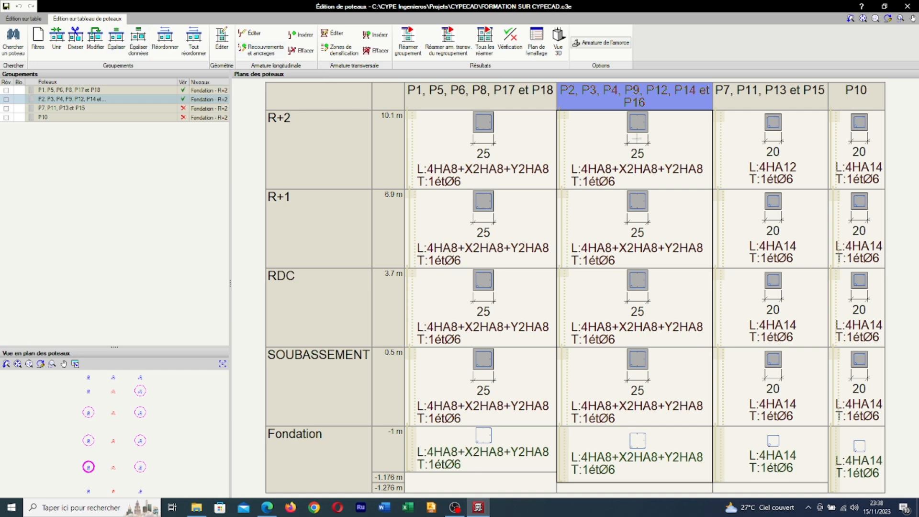
scroll(636, 139, "up", 6)
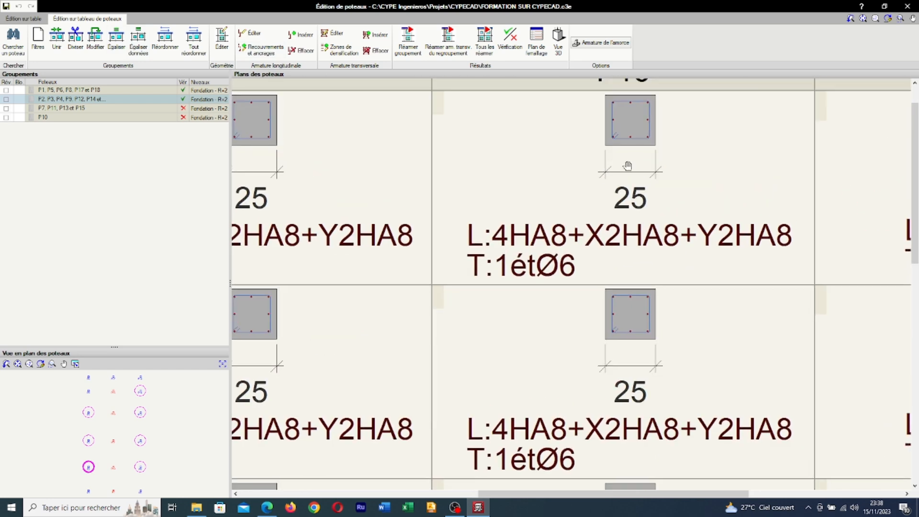
scroll(629, 163, "up", 5)
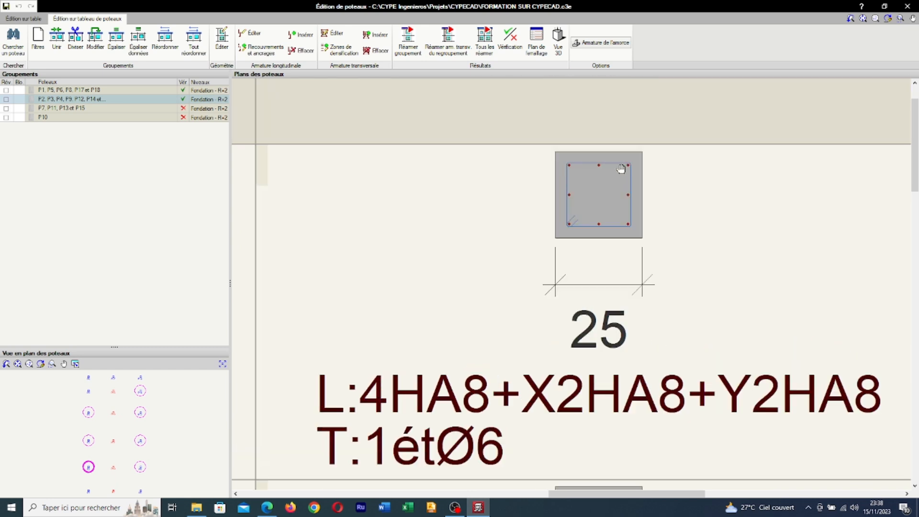
scroll(621, 168, "up", 2)
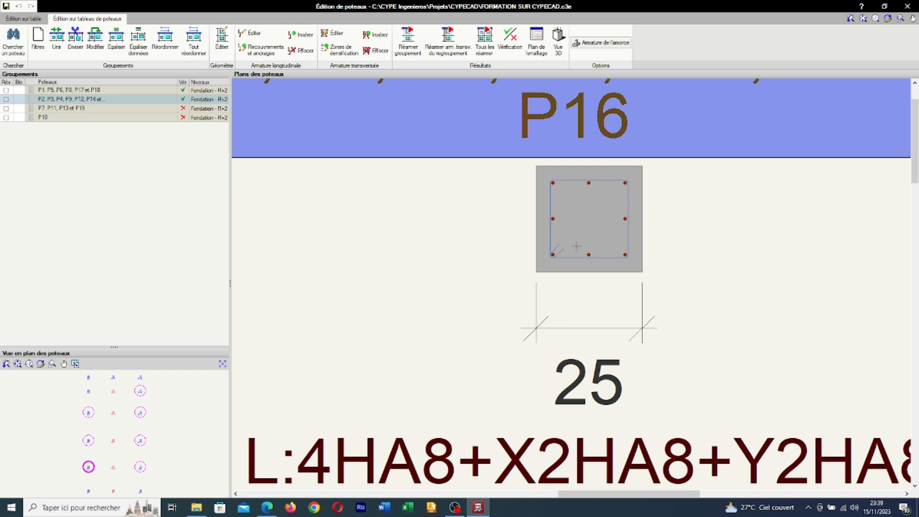
scroll(575, 249, "down", 2)
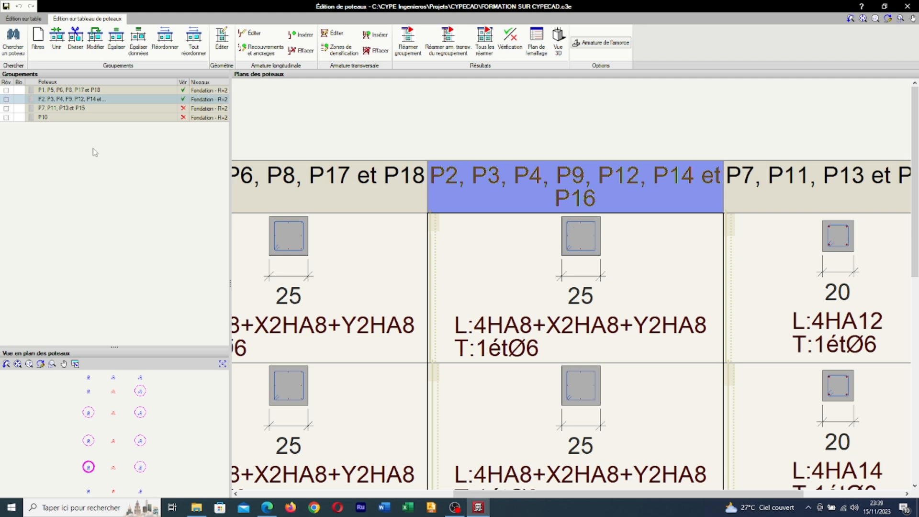
- Return to table editing and set the Face X and Face Y bar counts of the P2, P3, P4 group to 0 on all levels
left_click(28, 20)
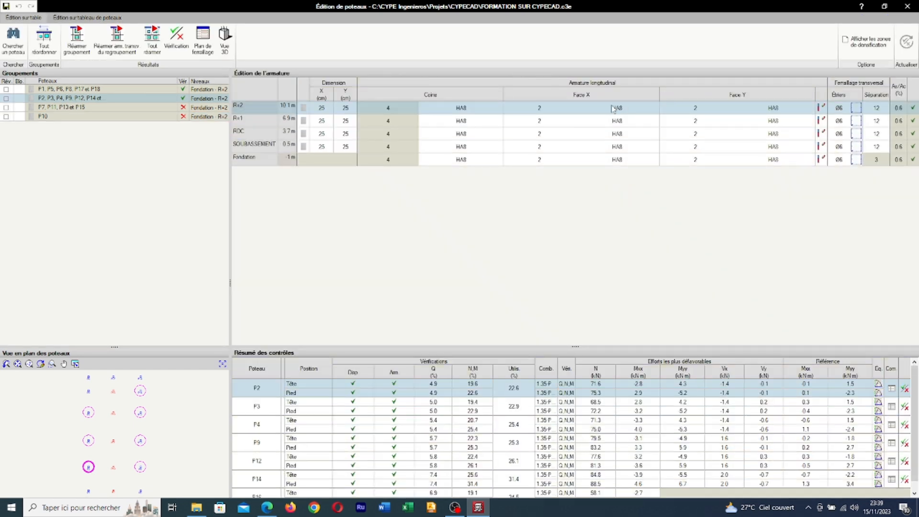
left_click(540, 108)
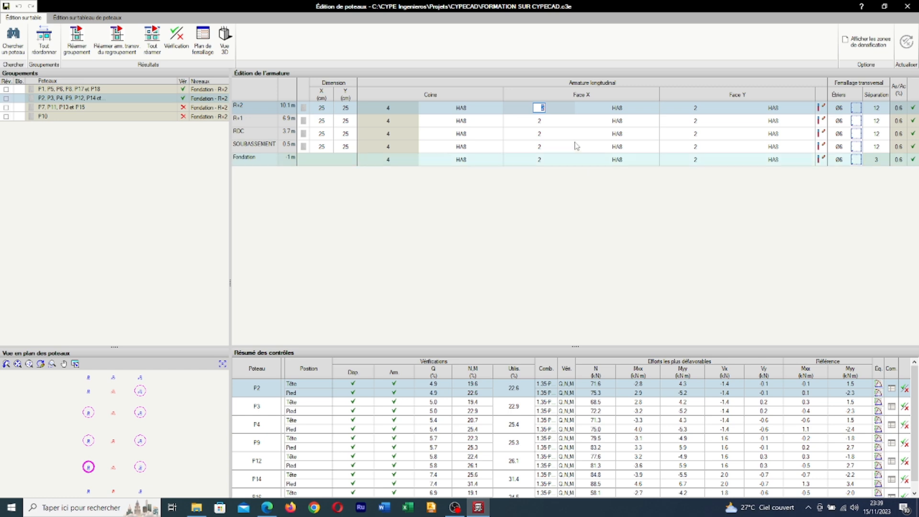
key("BackSpace")
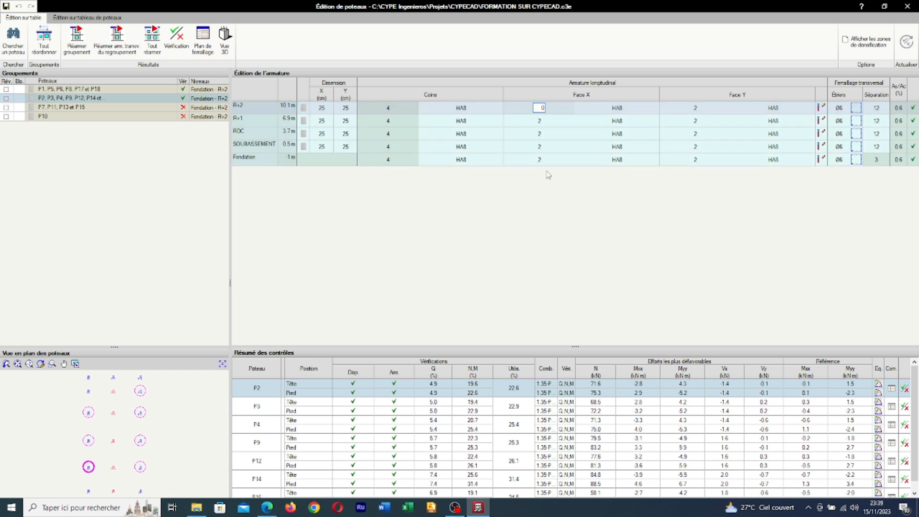
left_click(699, 112)
left_click(699, 112)
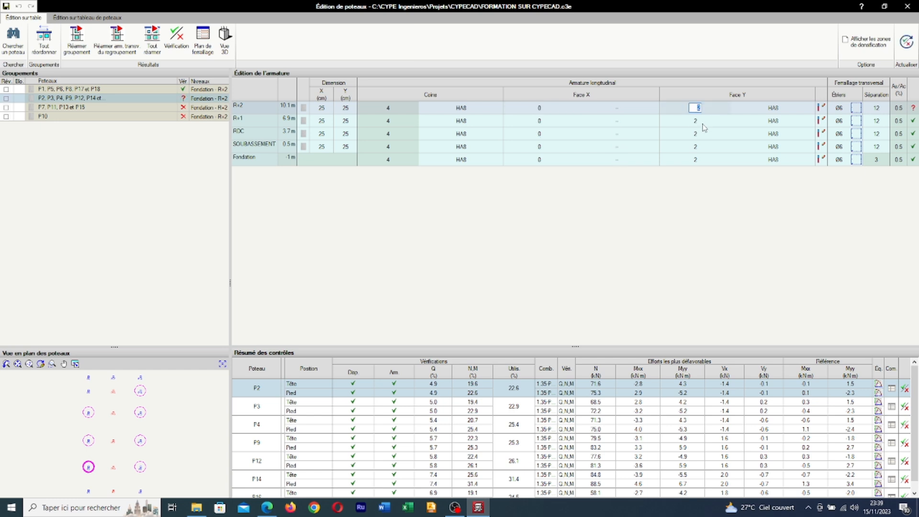
type("0")
left_click(486, 165)
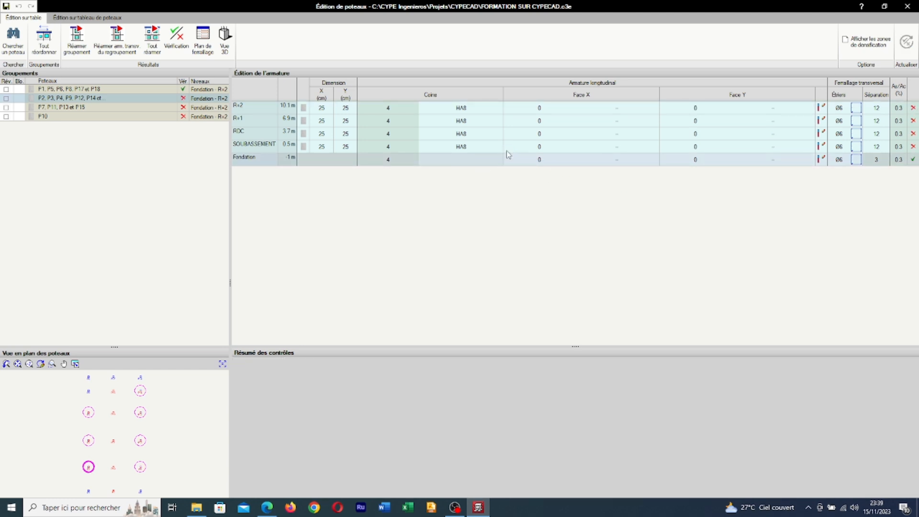
- Set the corner bars of the P2, P3, P4 group to HA12 on all levels, run its verification and close the report
left_click(459, 108)
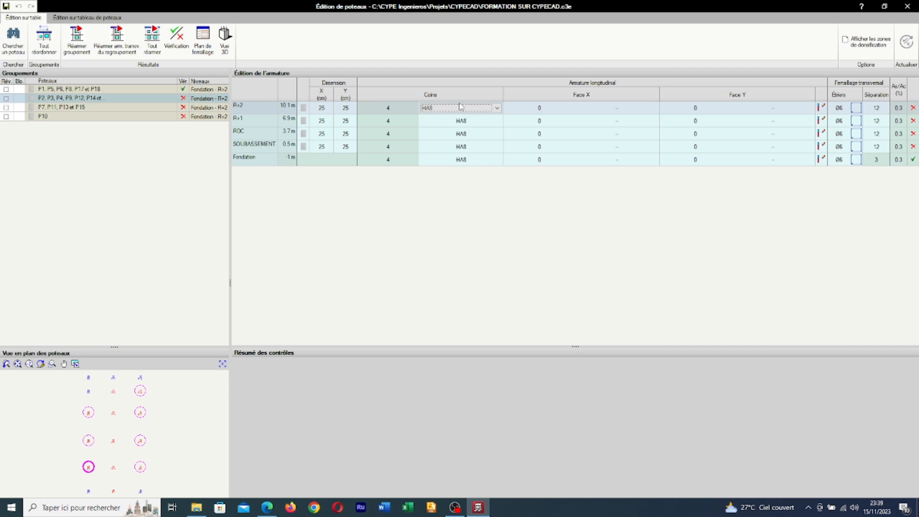
left_click(498, 108)
left_click(468, 130)
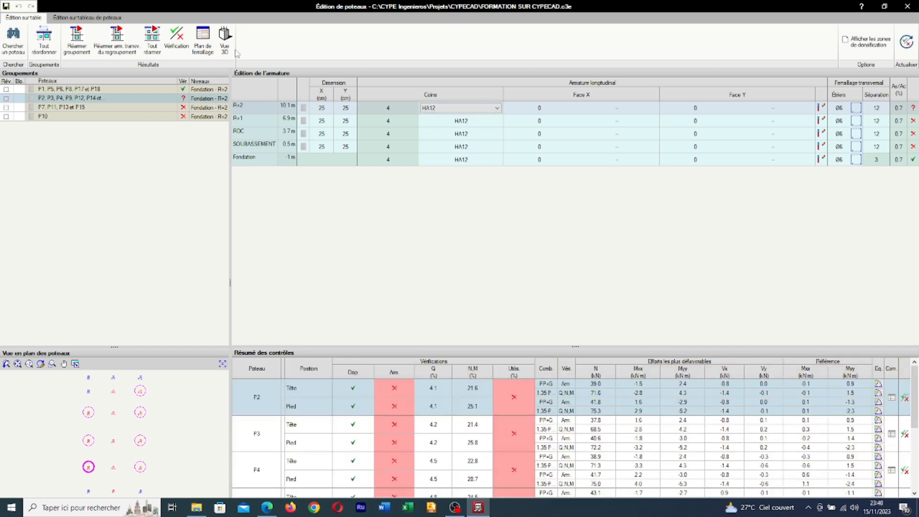
left_click(175, 44)
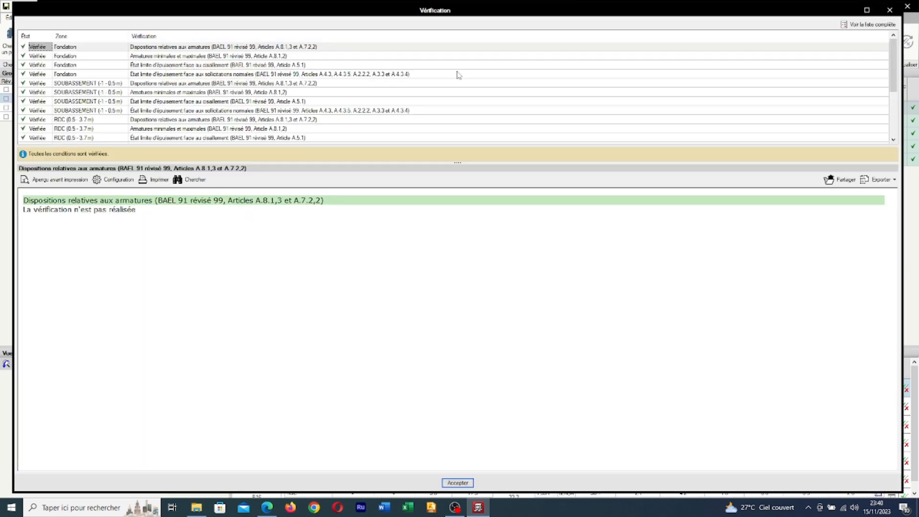
left_click(887, 10)
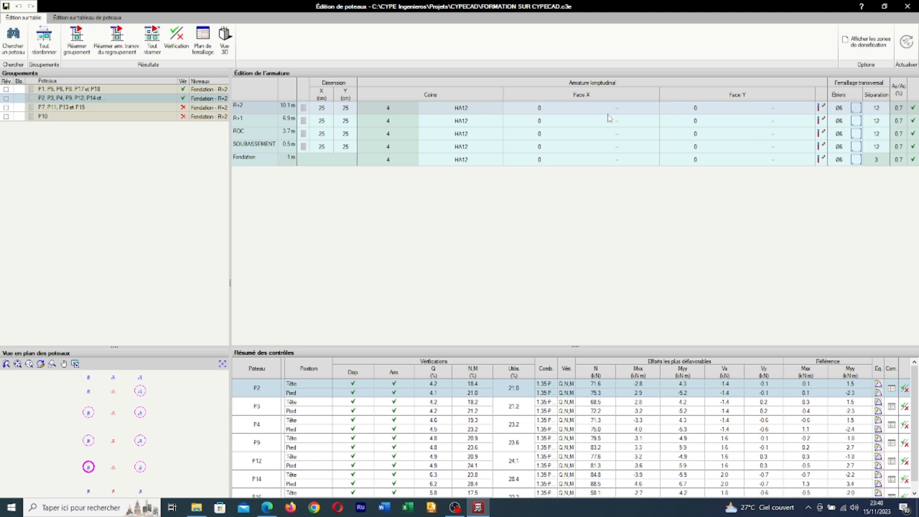
- Lock the column groups starting with P1, P5, P6 and with P2, P3, P4
left_click(18, 89)
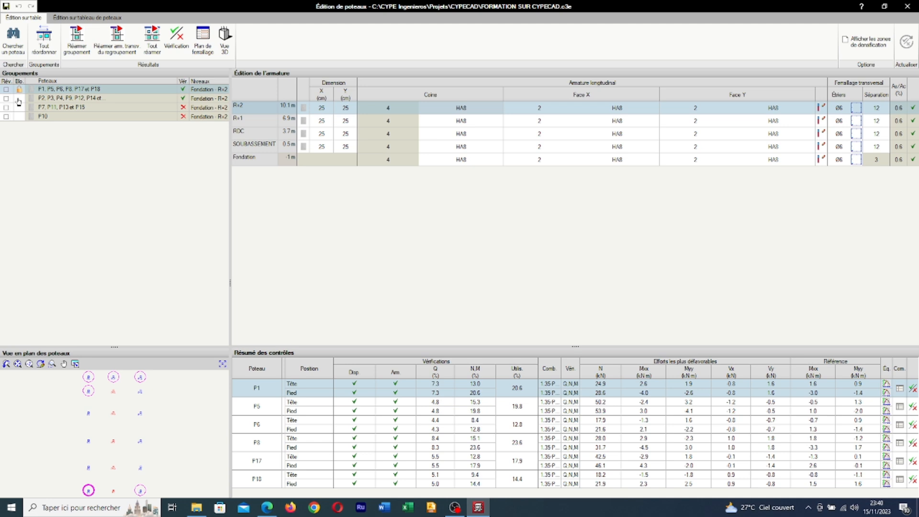
left_click(18, 98)
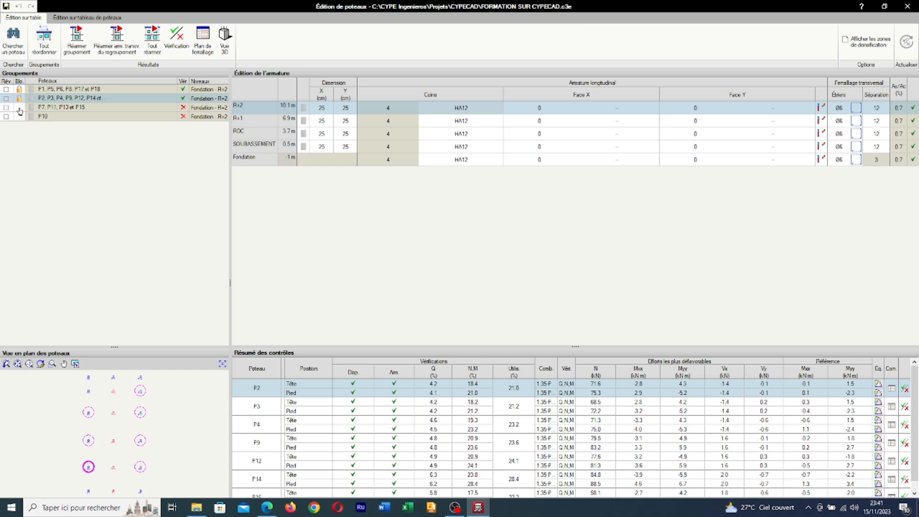
- Set the P7, P11, P13 and P15 group to 25 × 25 cm on all levels, run its verification and close the report
left_click(66, 107)
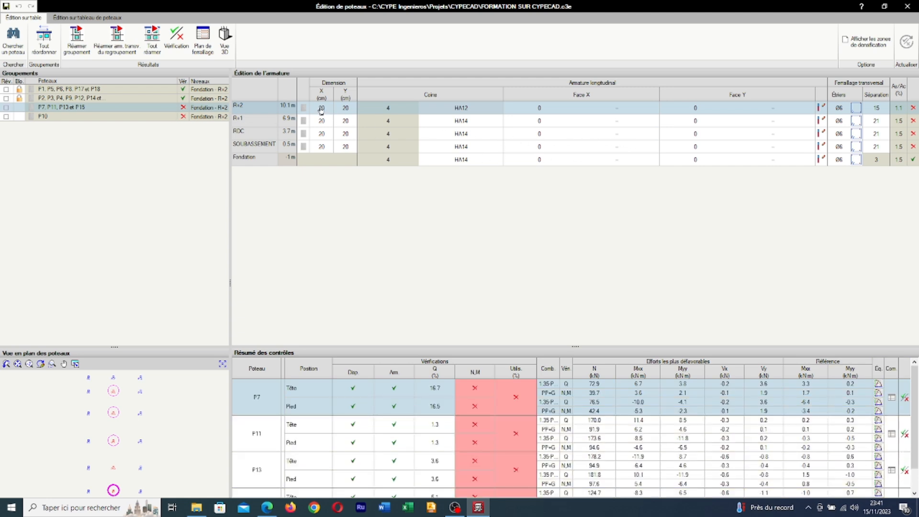
left_click_drag(350, 170, 318, 108)
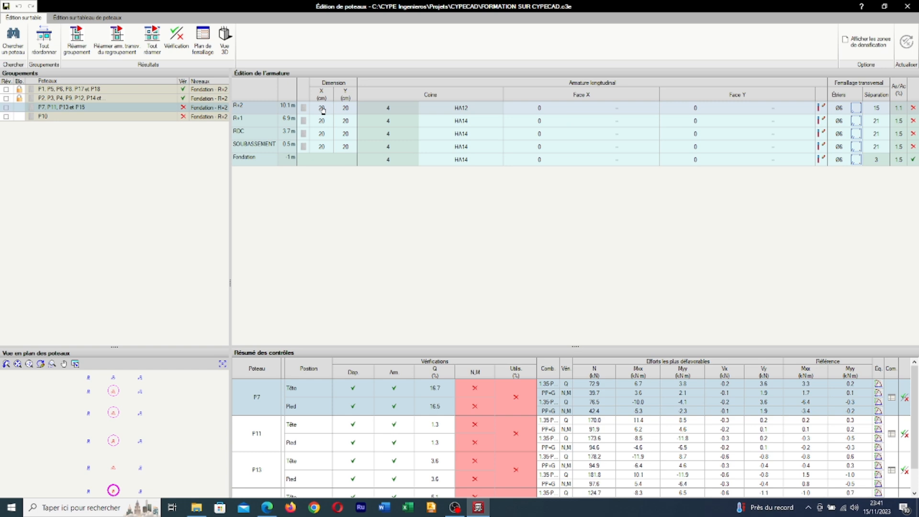
left_click(322, 109)
type("2")
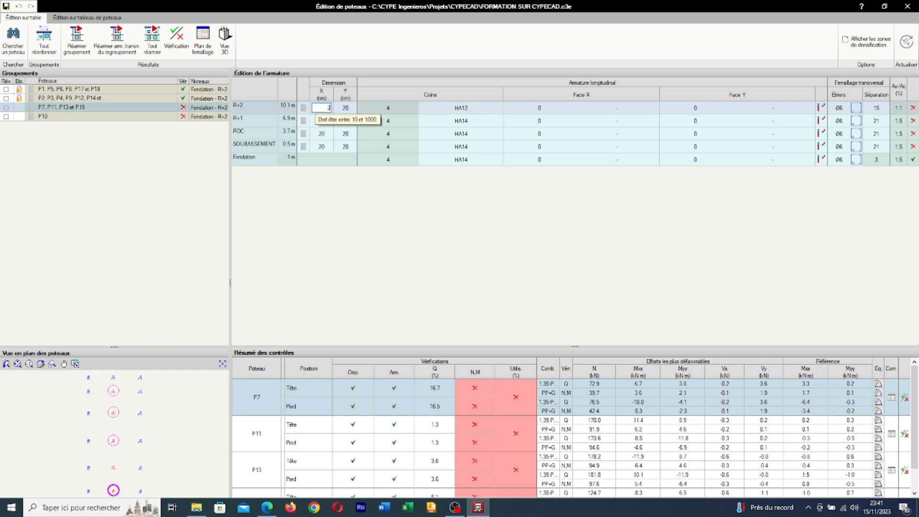
left_click(350, 107)
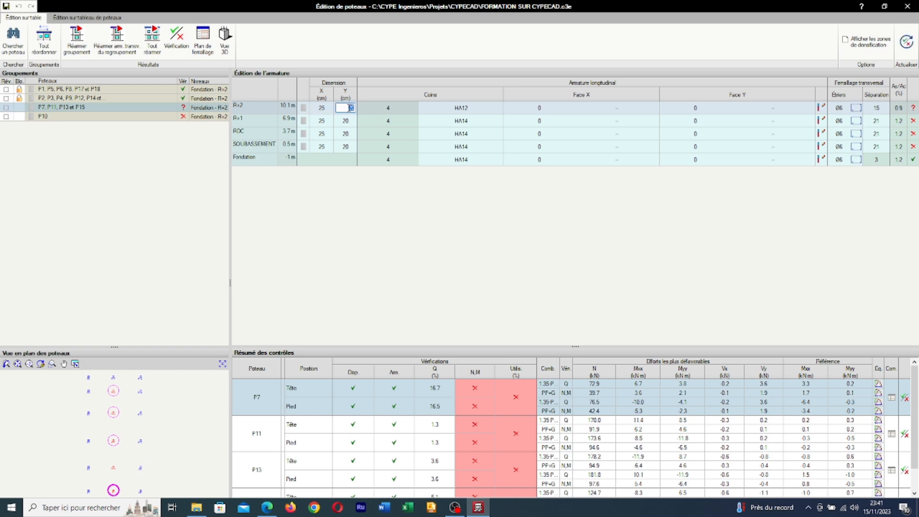
type("2")
left_click(180, 37)
left_click(180, 37)
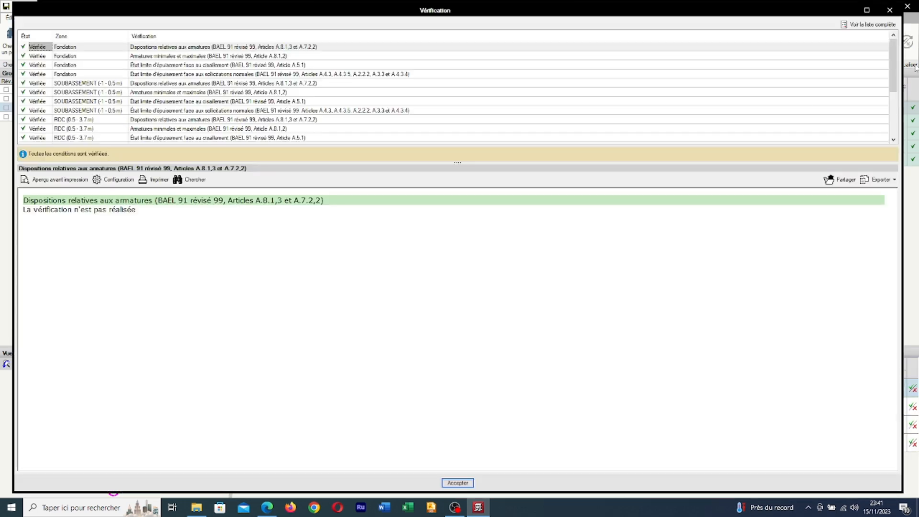
left_click(889, 10)
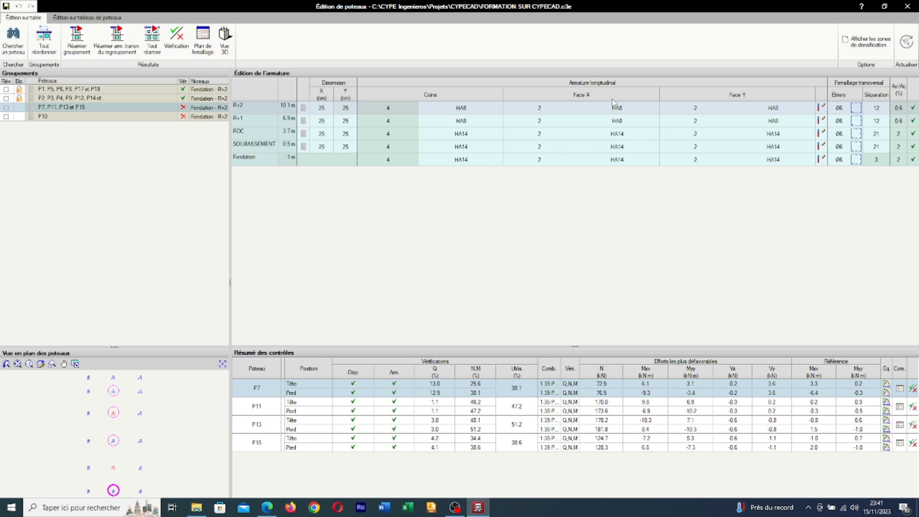
left_click(540, 108)
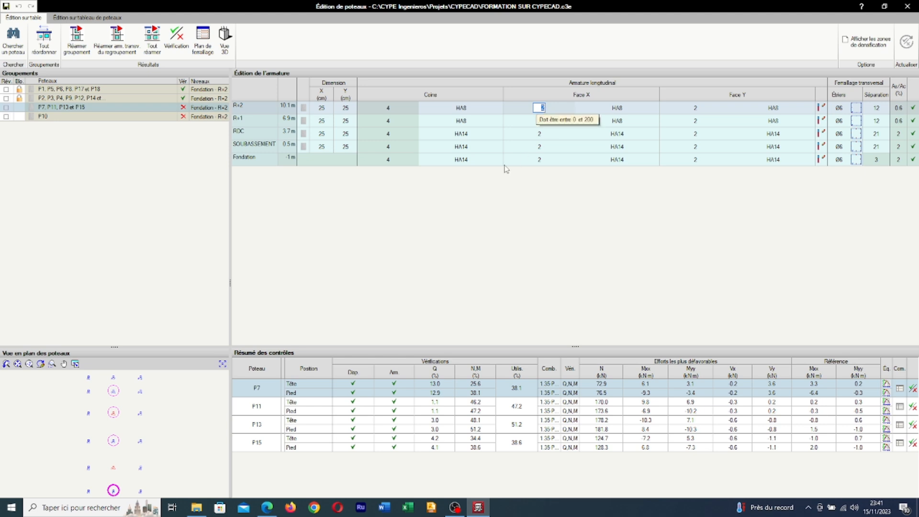
left_click(23, 109)
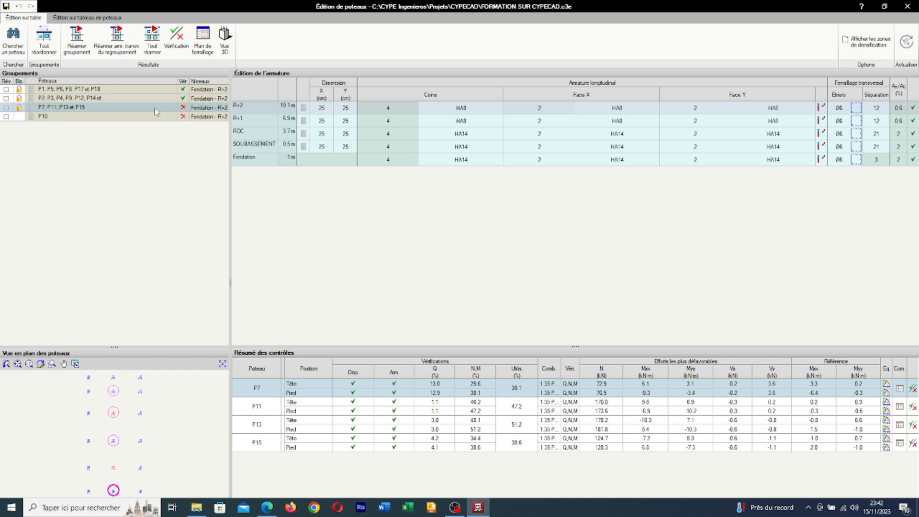
left_click(18, 107)
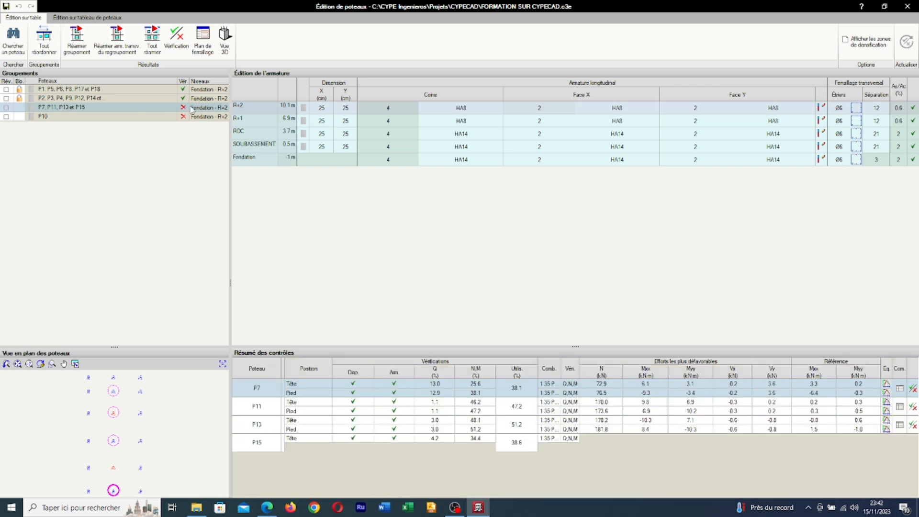
- Examine the section and reinforcement of the P7, P11, P13 and P15 group on each level in the column schedule drawing
left_click(73, 18)
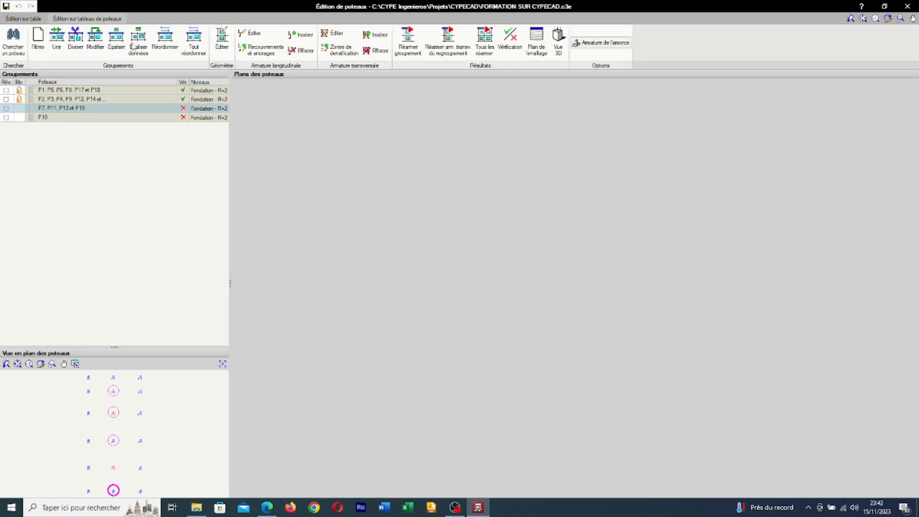
scroll(667, 214, "down", 2)
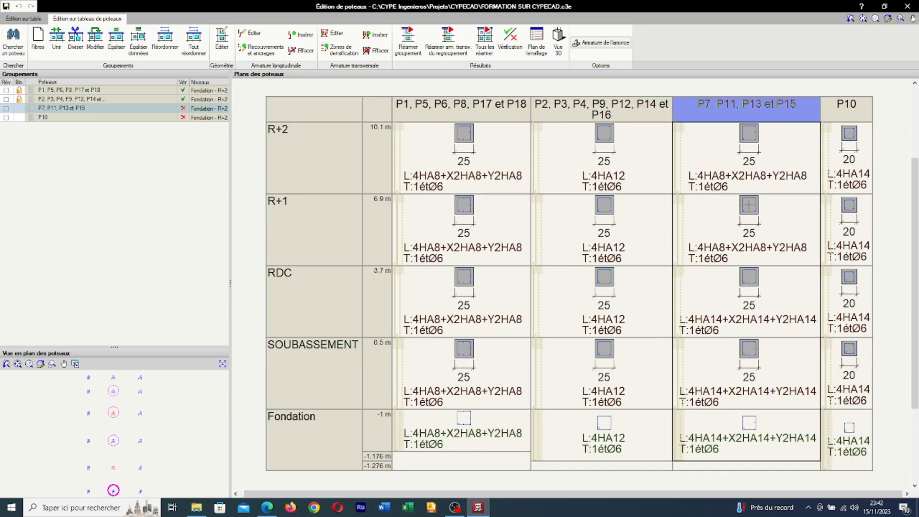
scroll(732, 203, "up", 3)
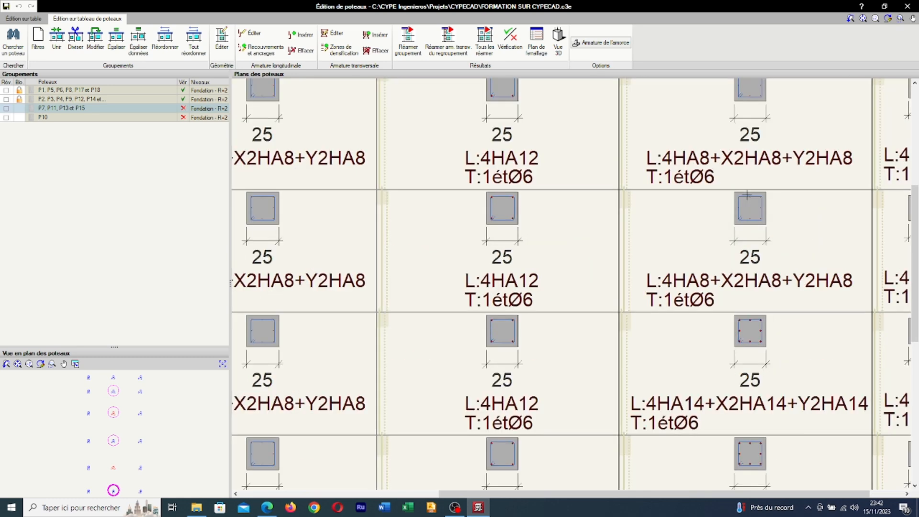
scroll(747, 195, "down", 3)
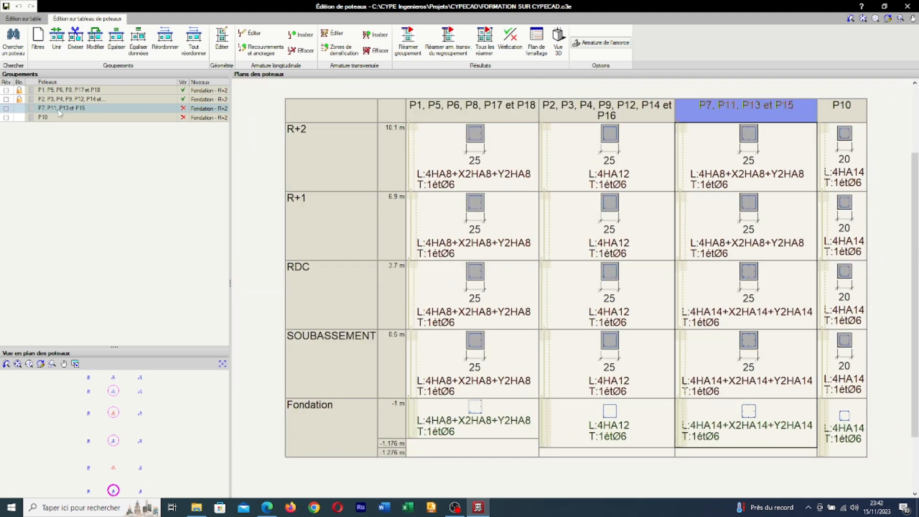
left_click(75, 41)
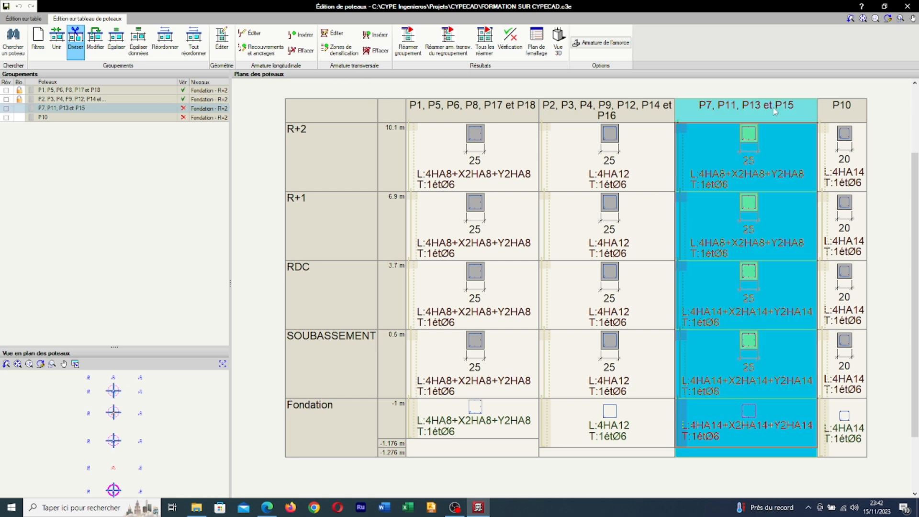
left_click(749, 185)
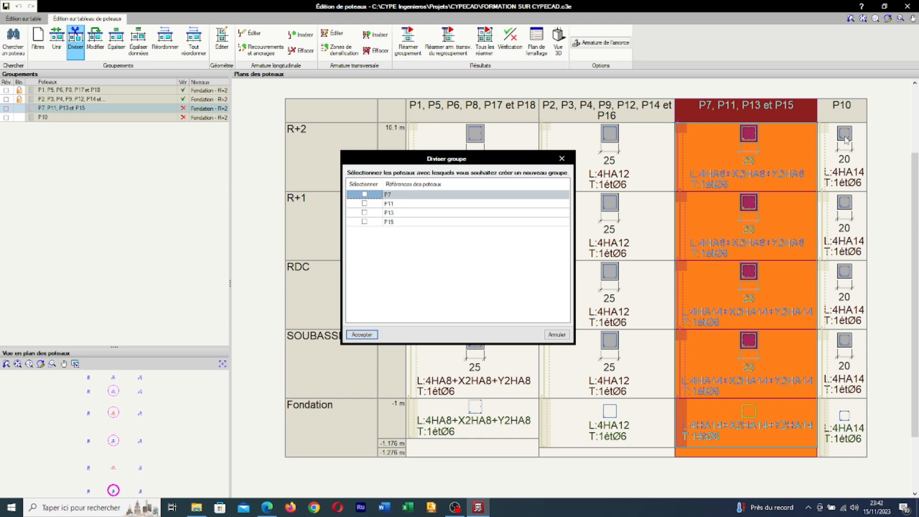
left_click(562, 159)
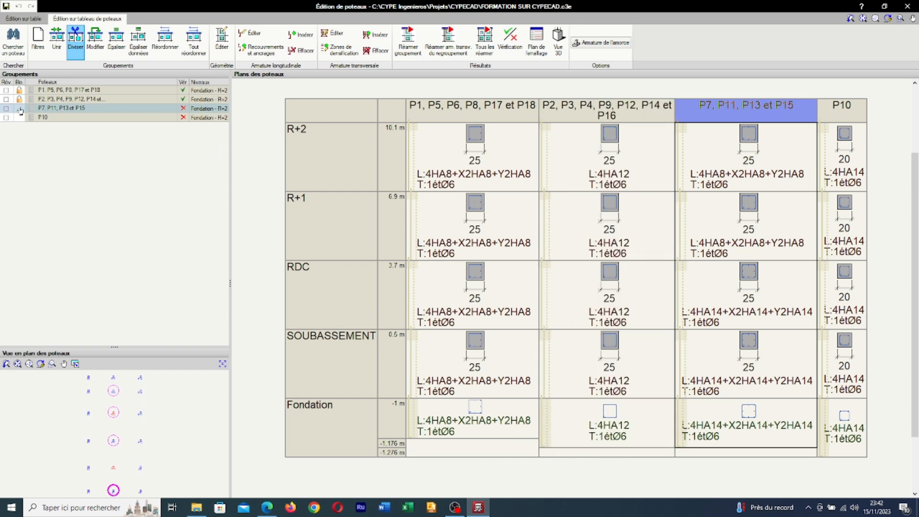
- Inspect where the columns of the P7, P11, P13 and P15 group stand in the column plan view
scroll(109, 451, "up", 3)
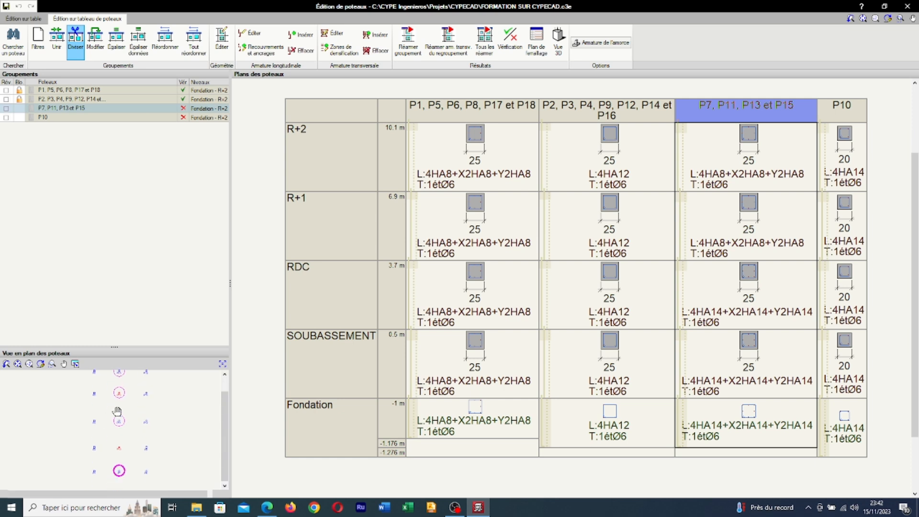
scroll(136, 430, "up", 3)
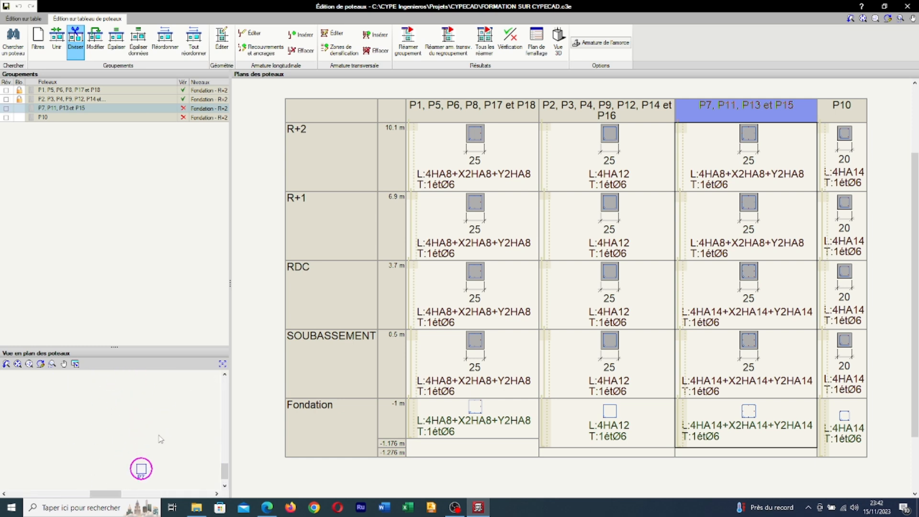
scroll(138, 448, "down", 5)
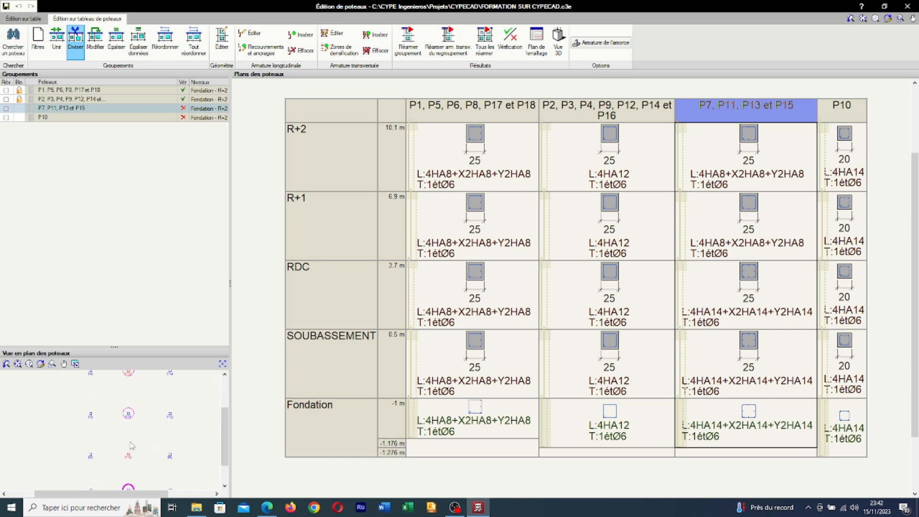
- Look over the column rows around P17 in the plan view and return to the reinforcement table
scroll(131, 426, "up", 4)
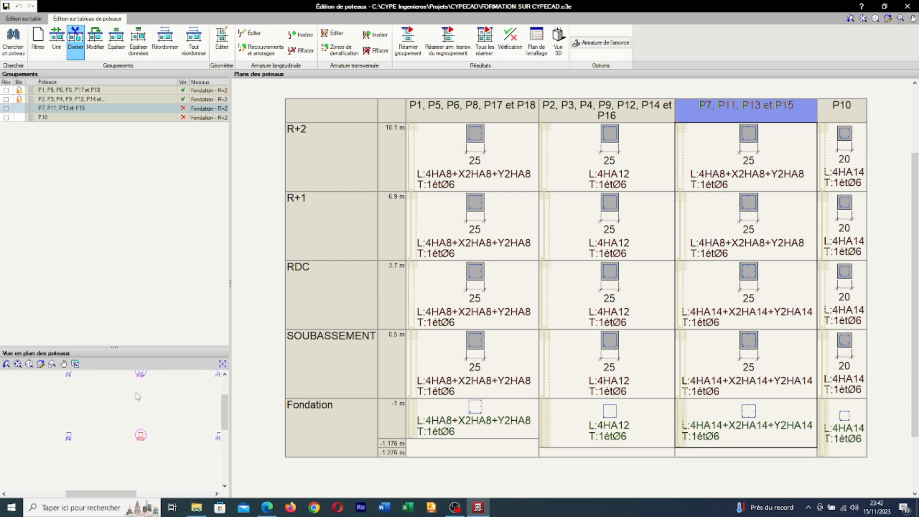
scroll(134, 421, "down", 2)
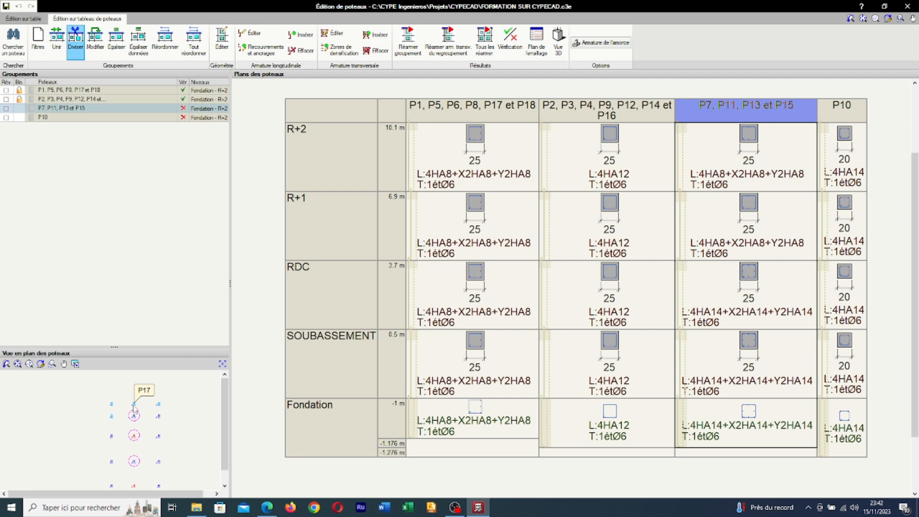
middle_click_drag(134, 409, 138, 387)
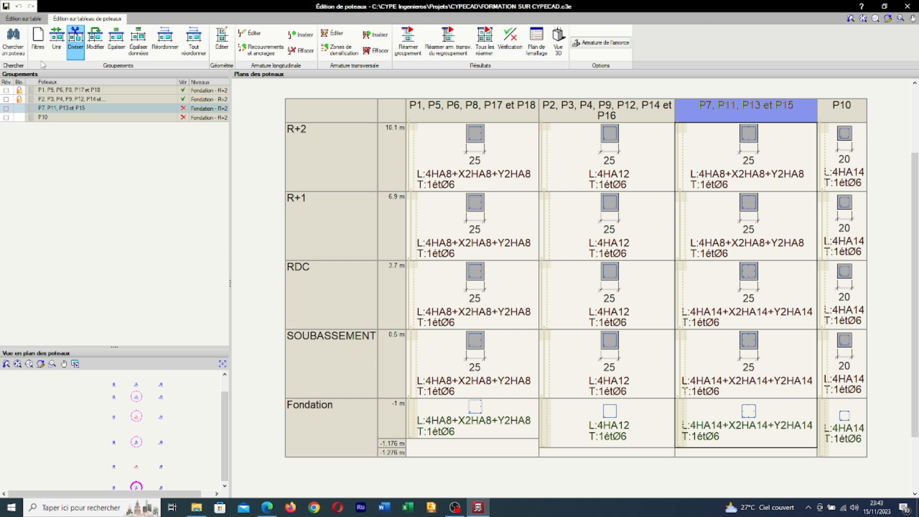
middle_click_drag(149, 391, 158, 371)
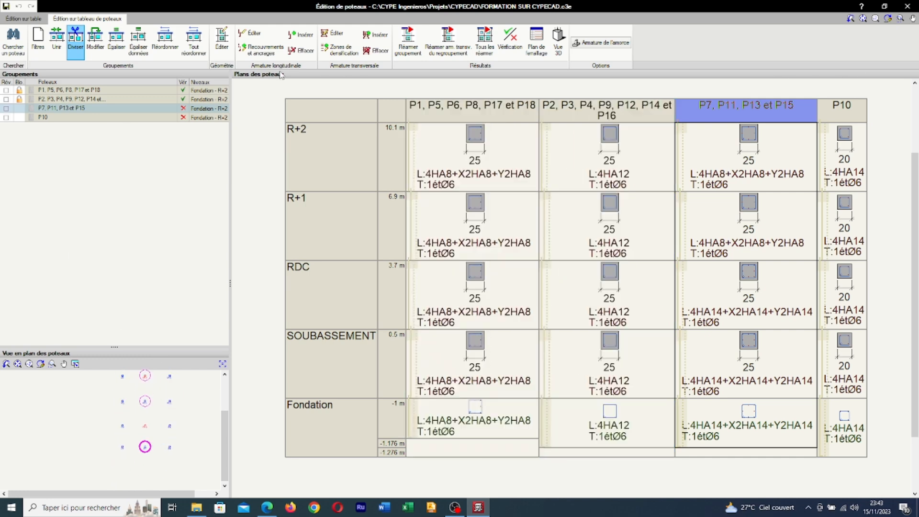
left_click(21, 19)
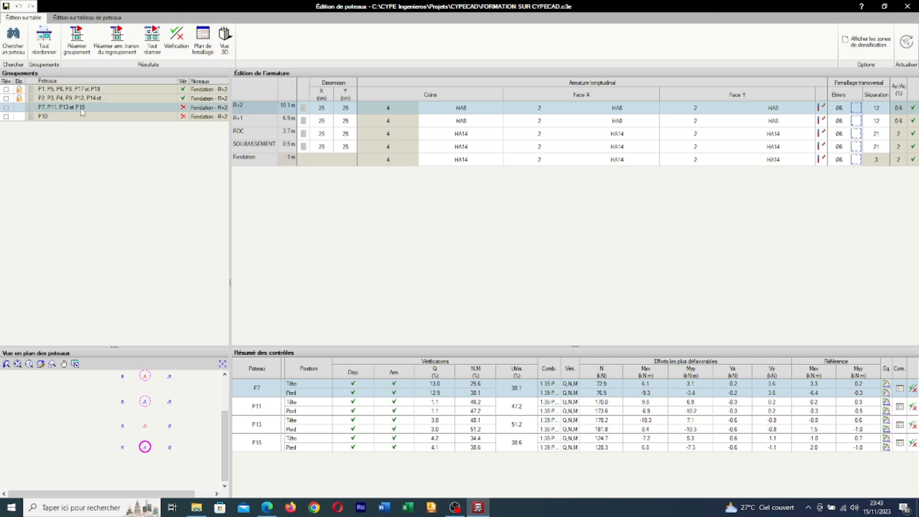
- Identify P13 and the circled columns next to it in the column plan view
scroll(154, 398, "up", 5)
middle_click_drag(165, 392, 149, 449)
scroll(146, 409, "up", 5)
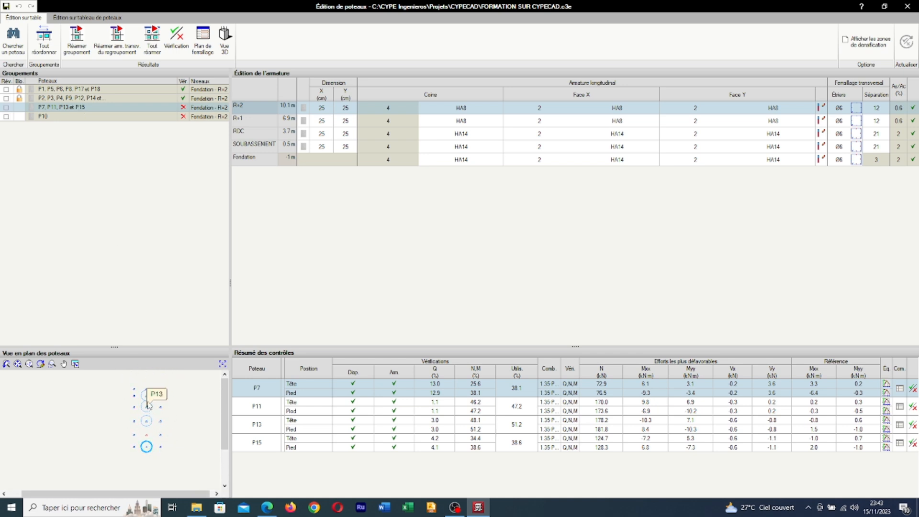
scroll(145, 391, "up", 3)
middle_click_drag(145, 392, 163, 418)
scroll(150, 404, "down", 3)
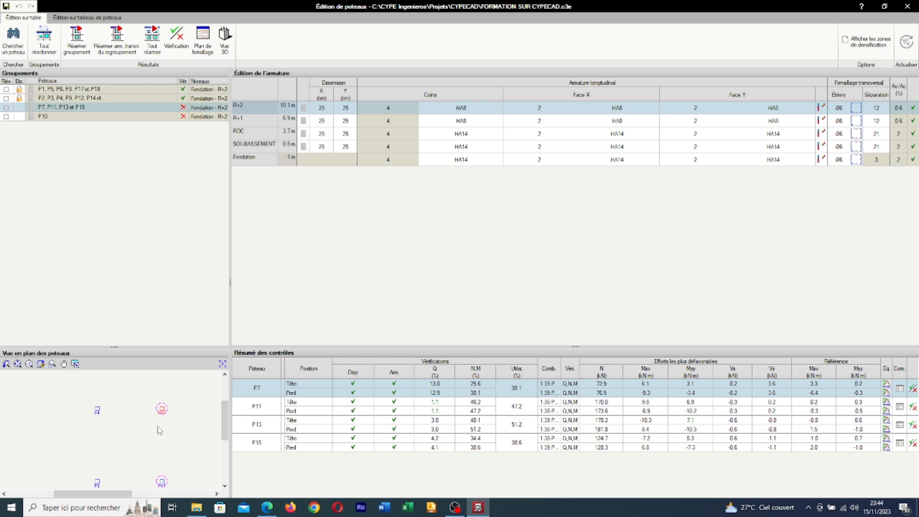
middle_click_drag(158, 436, 164, 400)
middle_click_drag(166, 442, 170, 408)
scroll(170, 463, "down", 3)
scroll(171, 463, "down", 3)
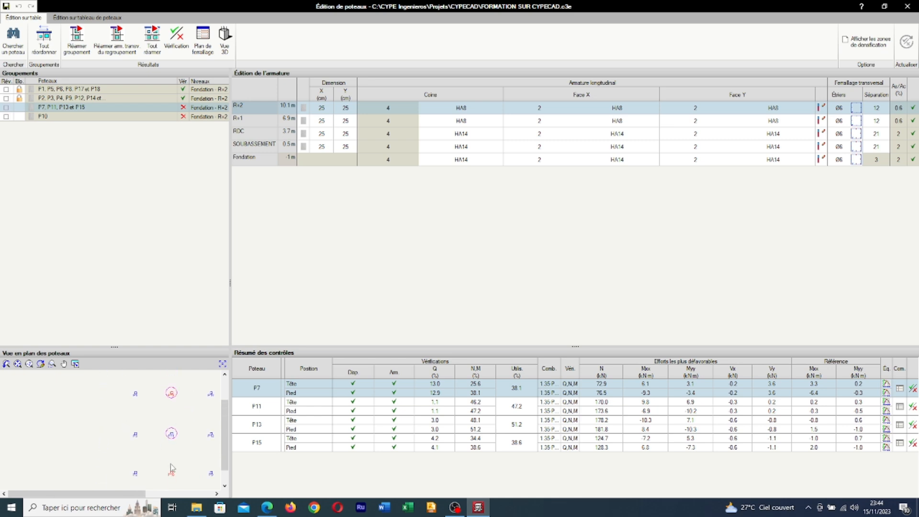
- Examine the positions of P7 and P10 relative to the other columns of the P7, P11, P13 and P15 group in plan
scroll(176, 457, "up", 4)
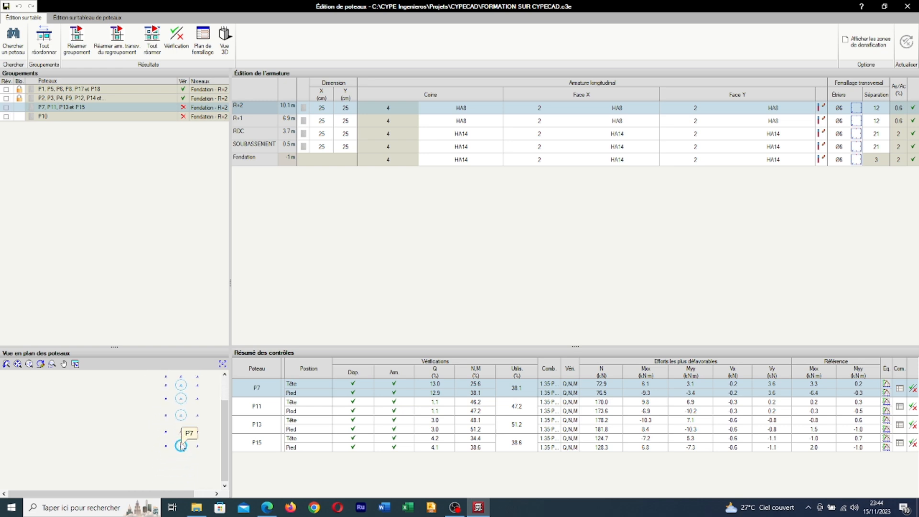
scroll(182, 449, "up", 3)
scroll(181, 449, "down", 4)
middle_click_drag(179, 415, 177, 439)
scroll(184, 405, "down", 2)
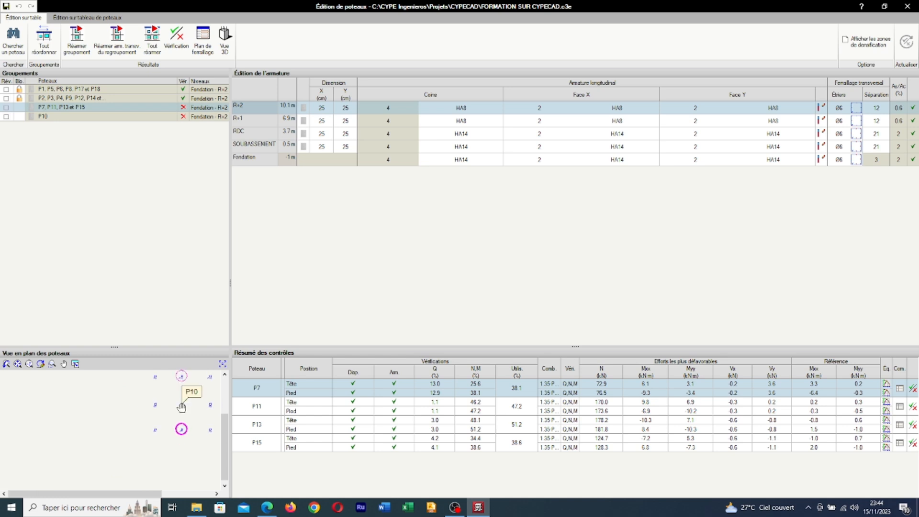
middle_click_drag(183, 401, 177, 462)
scroll(177, 418, "up", 3)
scroll(173, 407, "down", 7)
middle_click_drag(186, 373, 180, 413)
scroll(180, 412, "up", 6)
scroll(180, 412, "down", 4)
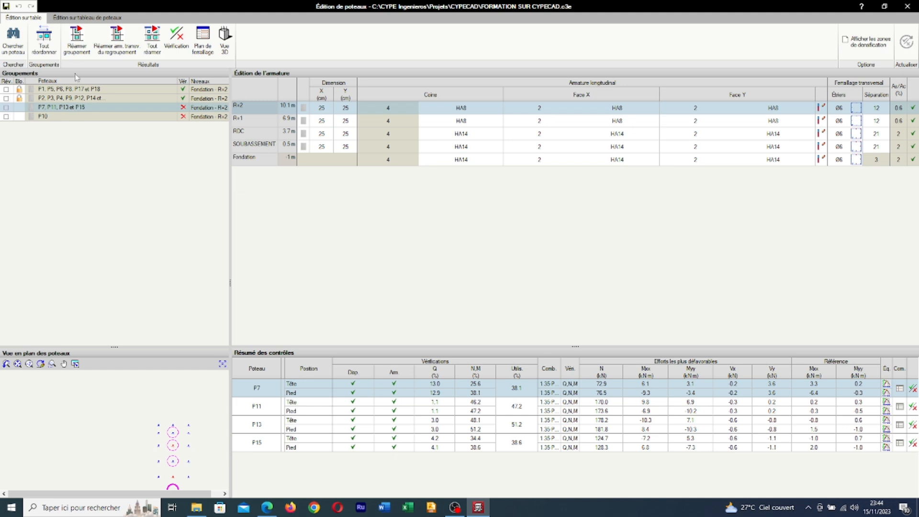
left_click(104, 19)
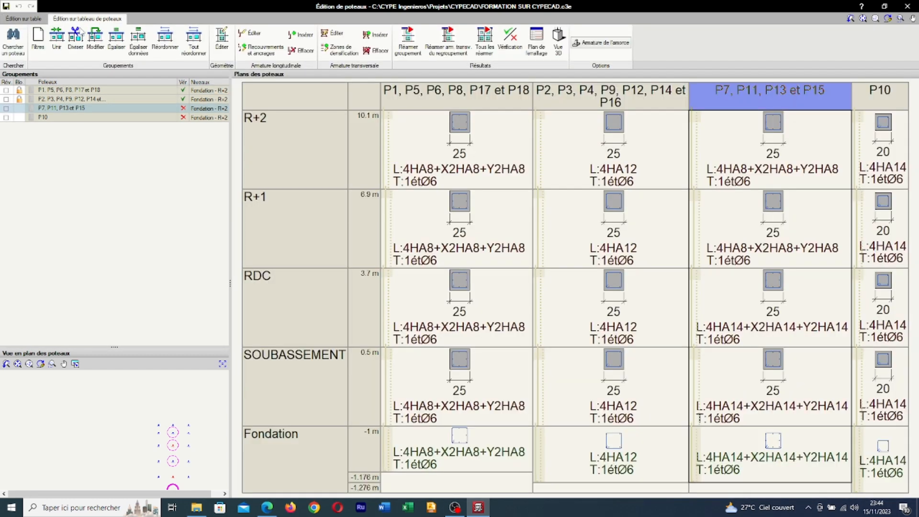
left_click(75, 41)
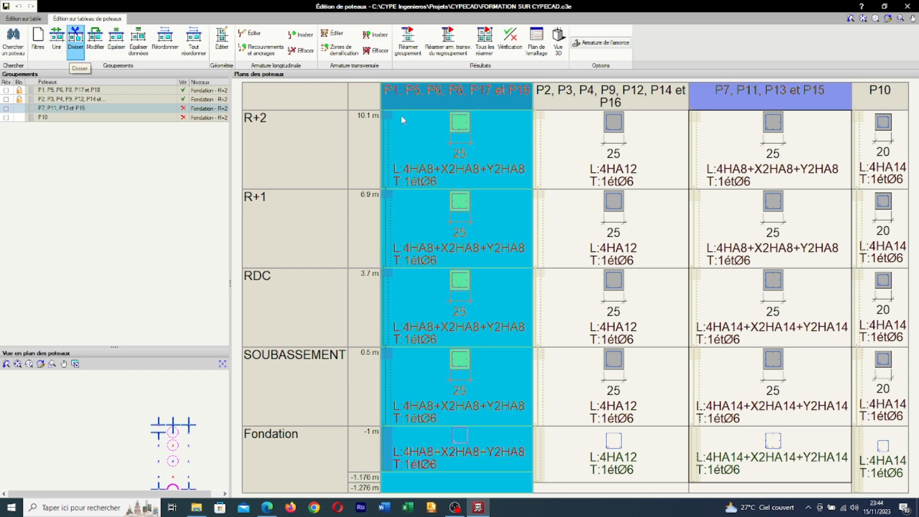
left_click(742, 154)
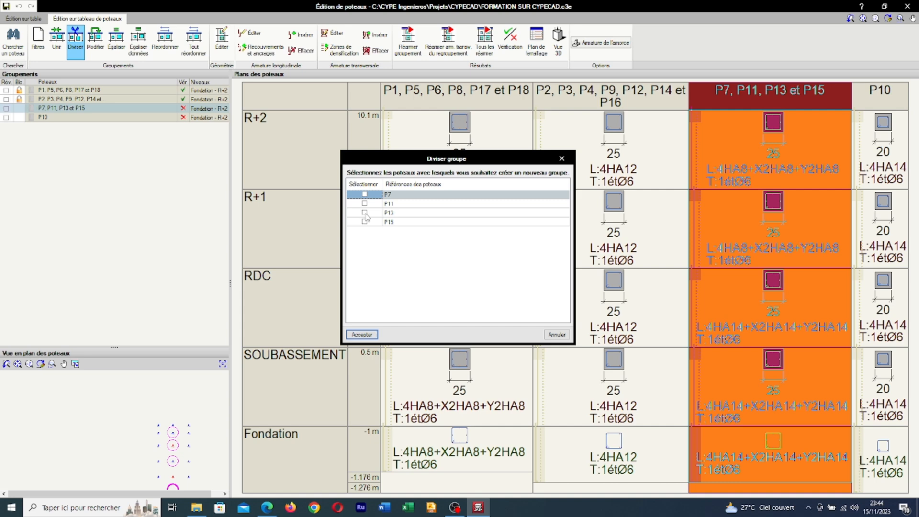
left_click(562, 159)
left_click(36, 21)
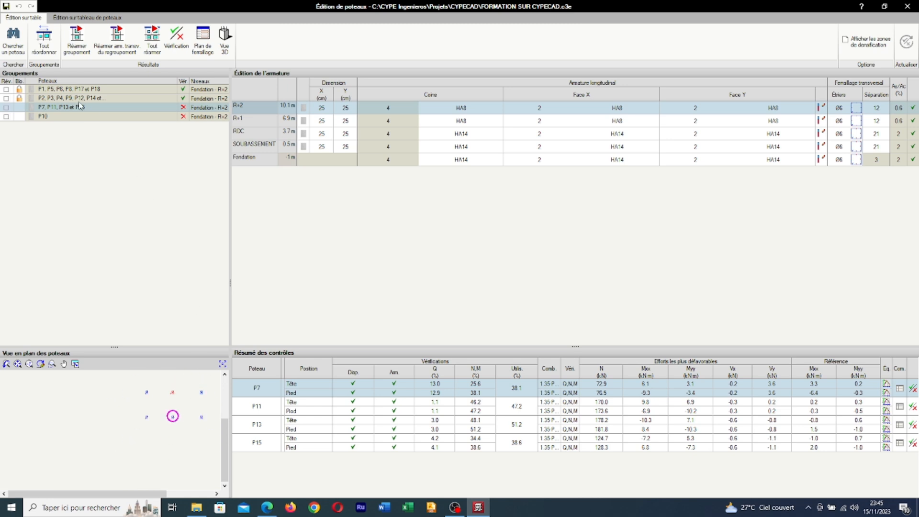
- Divide the P7, P11, P13 and P15 group so that column P13 forms a new group
left_click(69, 18)
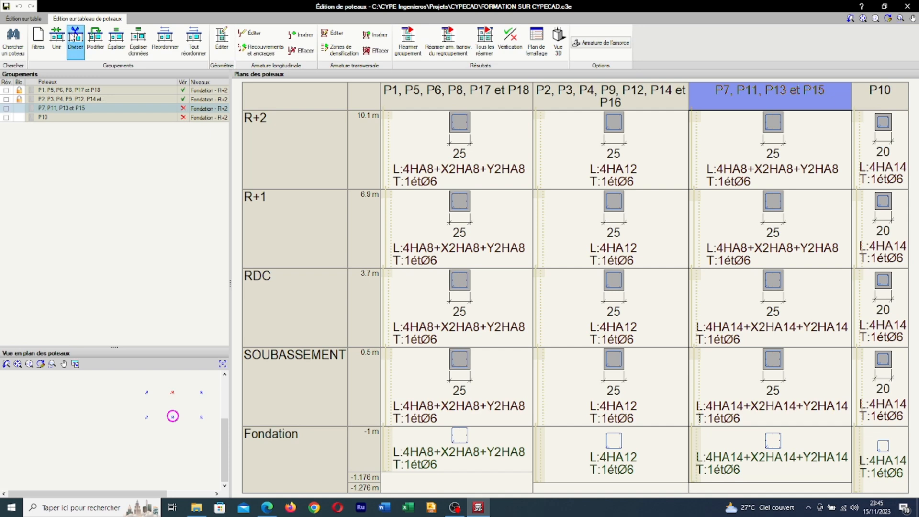
scroll(178, 385, "up", 2)
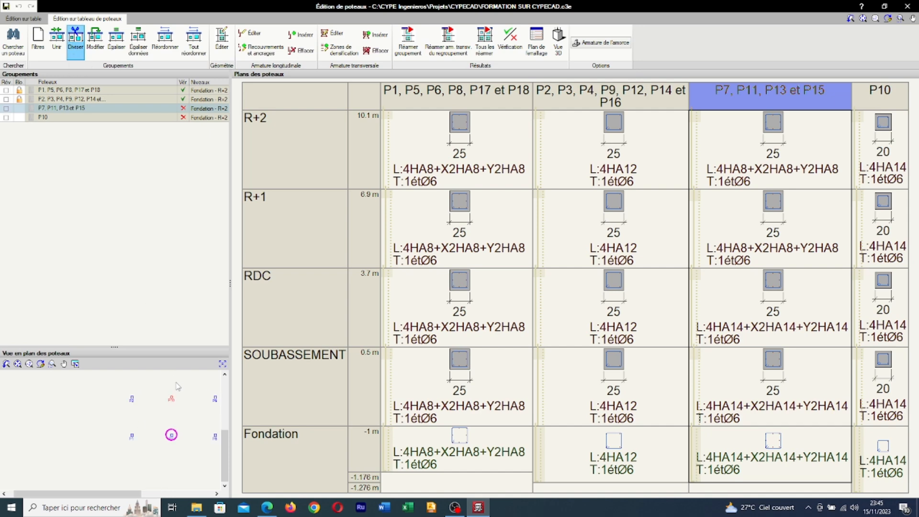
left_click(609, 209)
left_click(743, 146)
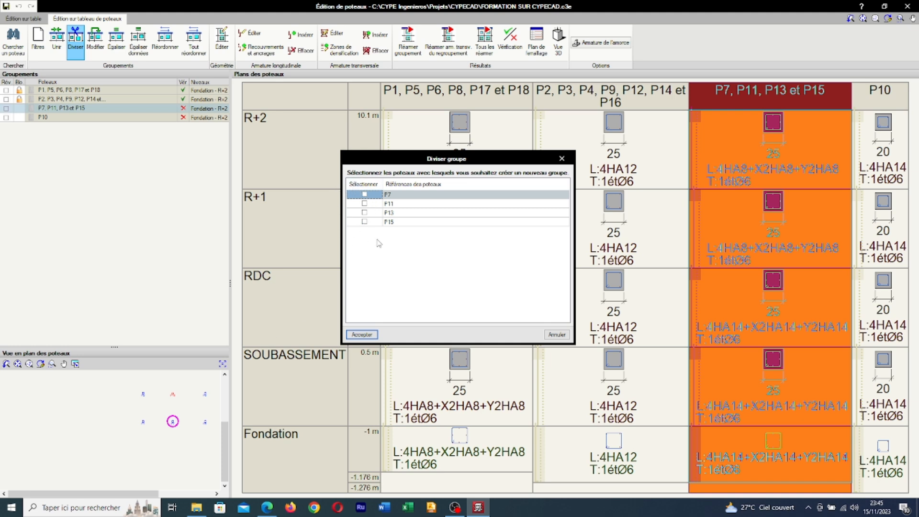
left_click(365, 212)
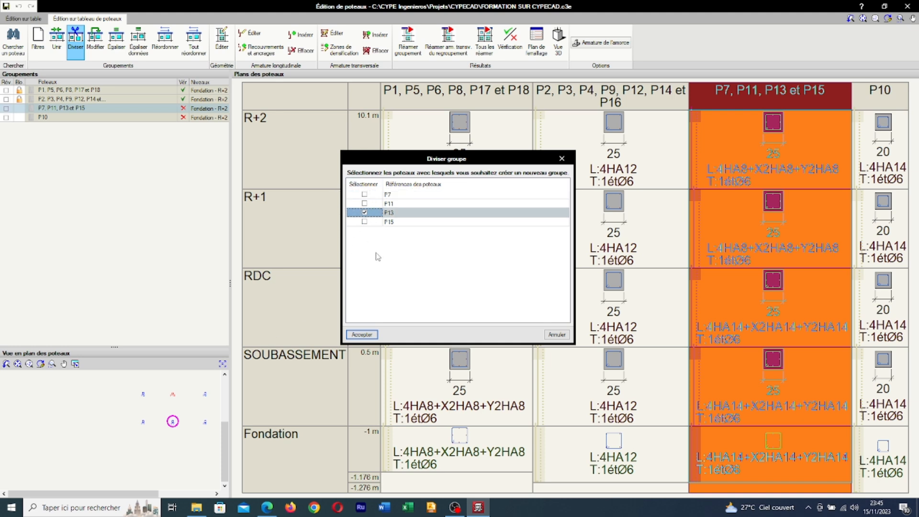
left_click(362, 334)
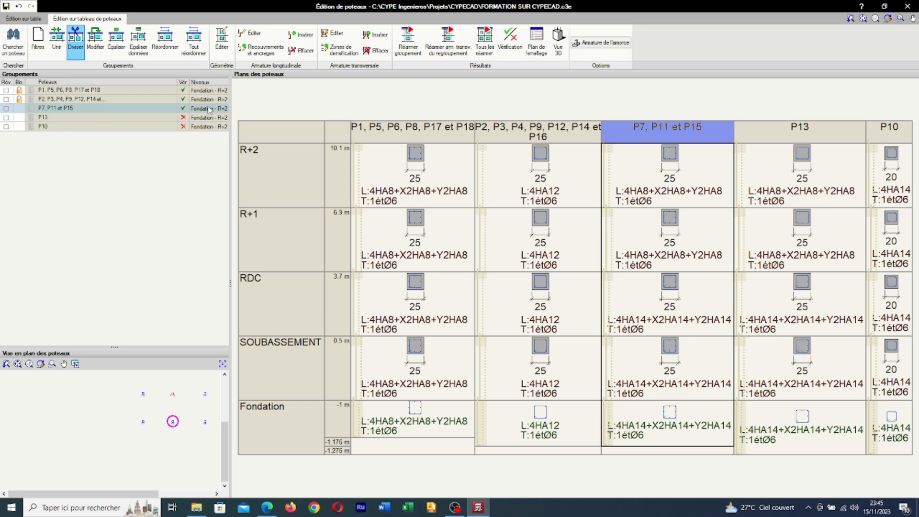
- Set the number of face X and face Y bars of column P13 to 0 on all levels
left_click(60, 119)
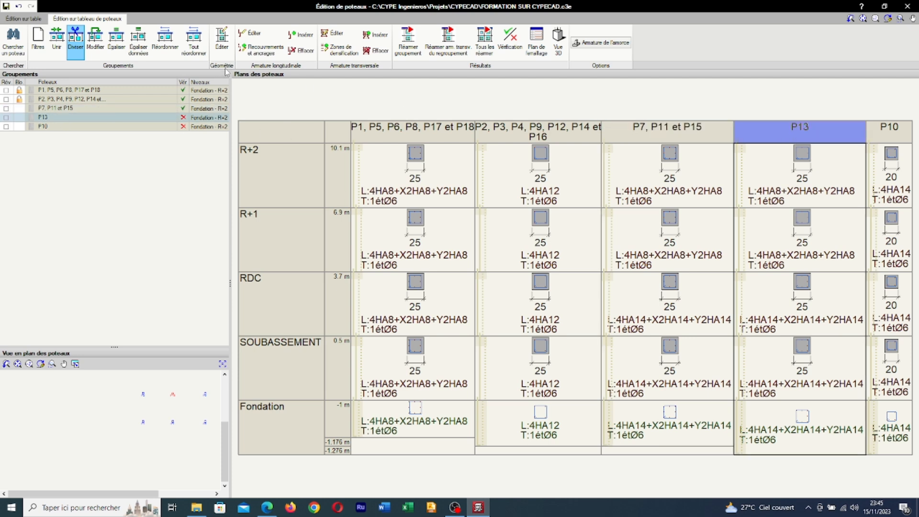
left_click(31, 17)
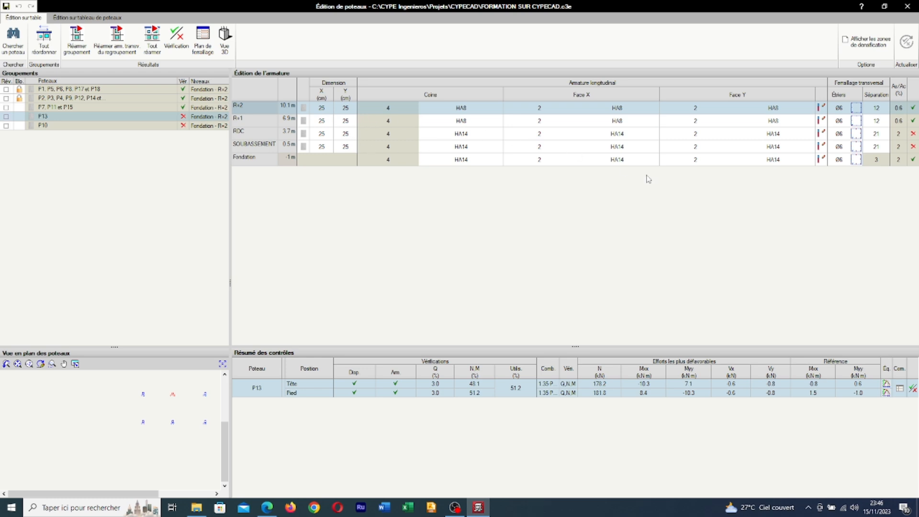
left_click(695, 108)
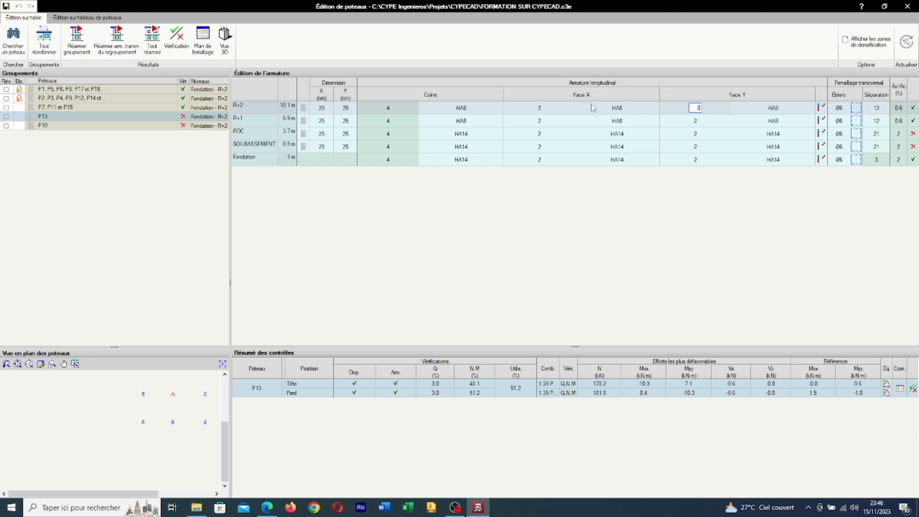
left_click(540, 108)
type("0")
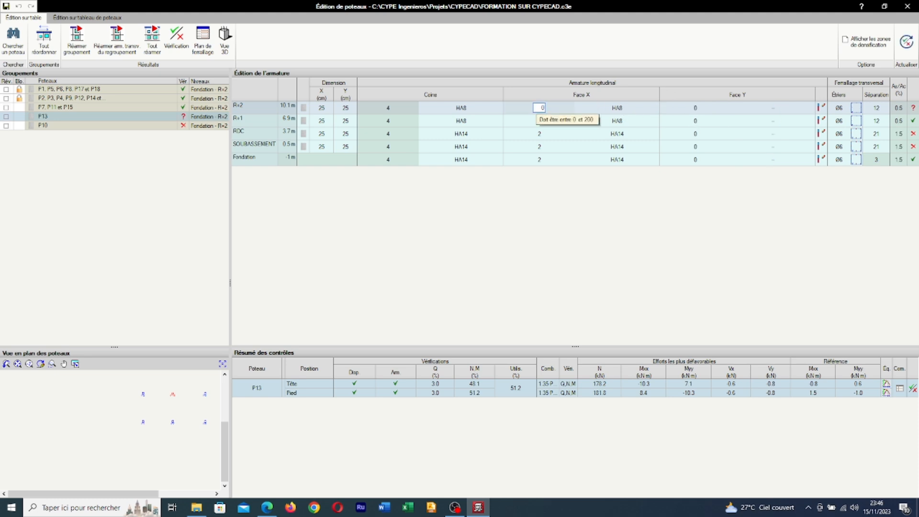
left_click(599, 168)
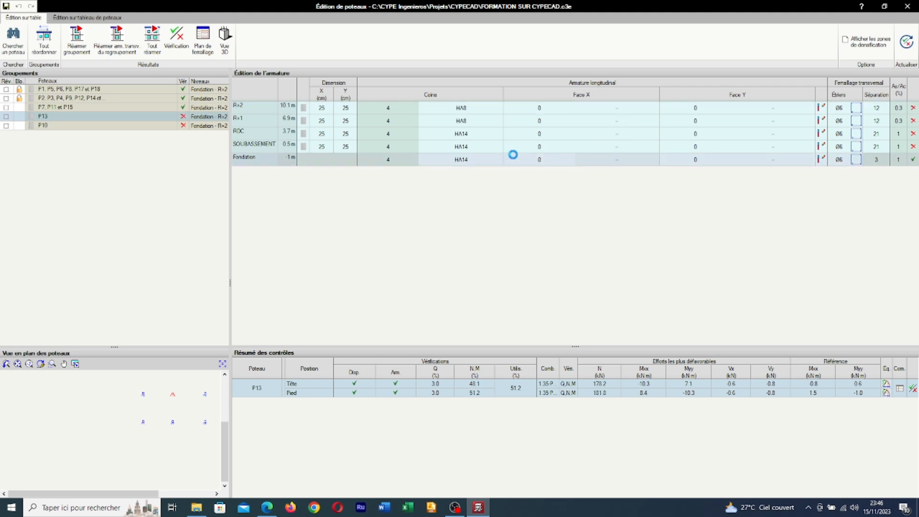
- Set the corner bars of column P13 to HA12 on all levels, run its verification and close the report
left_click(462, 108)
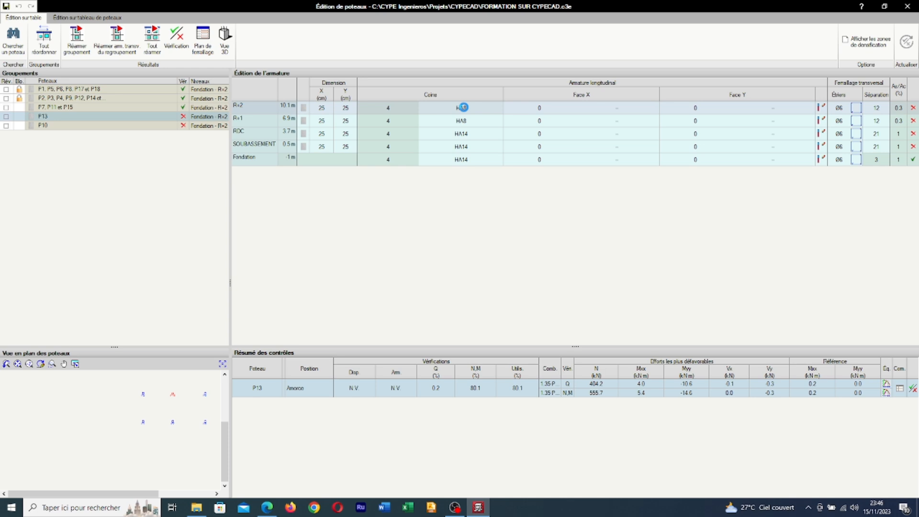
left_click(496, 109)
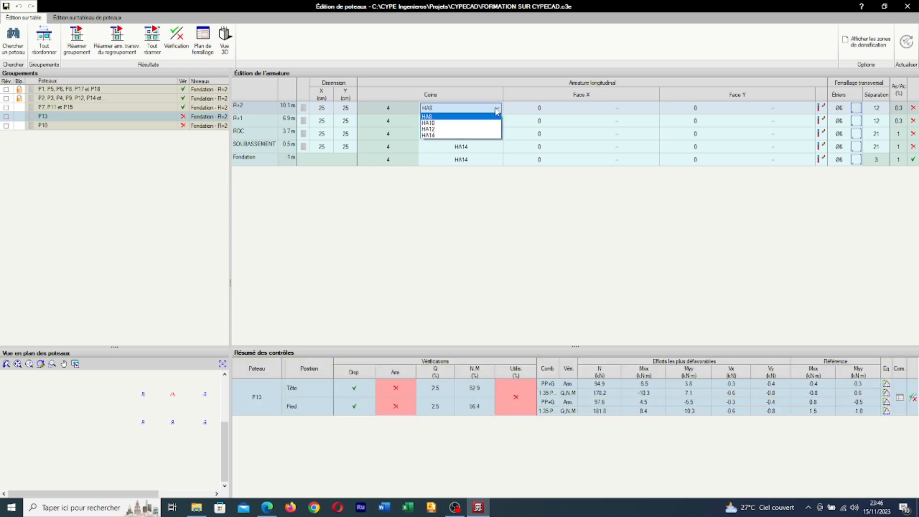
left_click(457, 129)
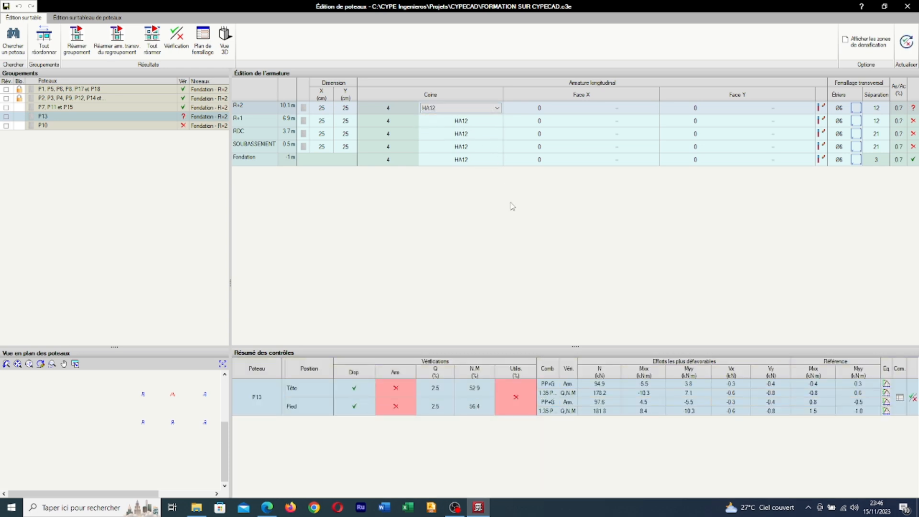
left_click(178, 39)
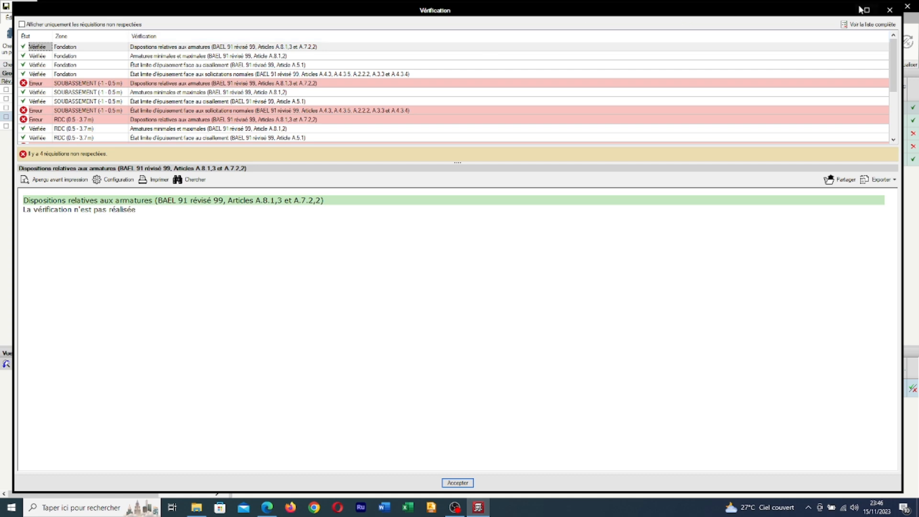
left_click(889, 10)
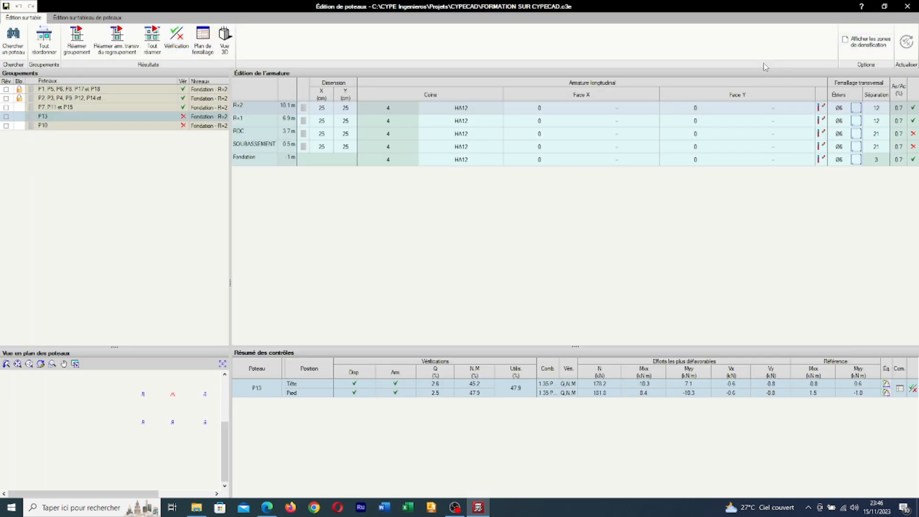
- Examine where P13 and P10 stand among the other columns in the column plan view
scroll(184, 396, "down", 2)
scroll(164, 417, "up", 2)
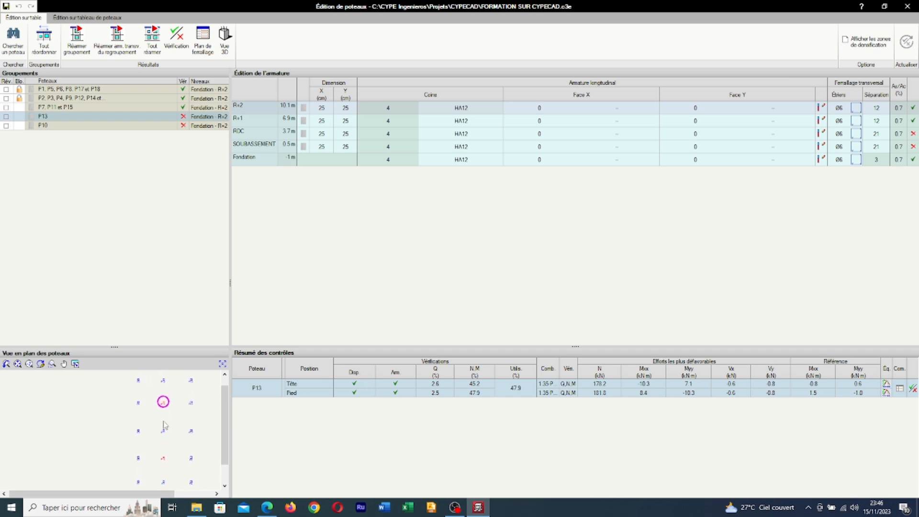
scroll(165, 400, "up", 2)
scroll(169, 405, "down", 4)
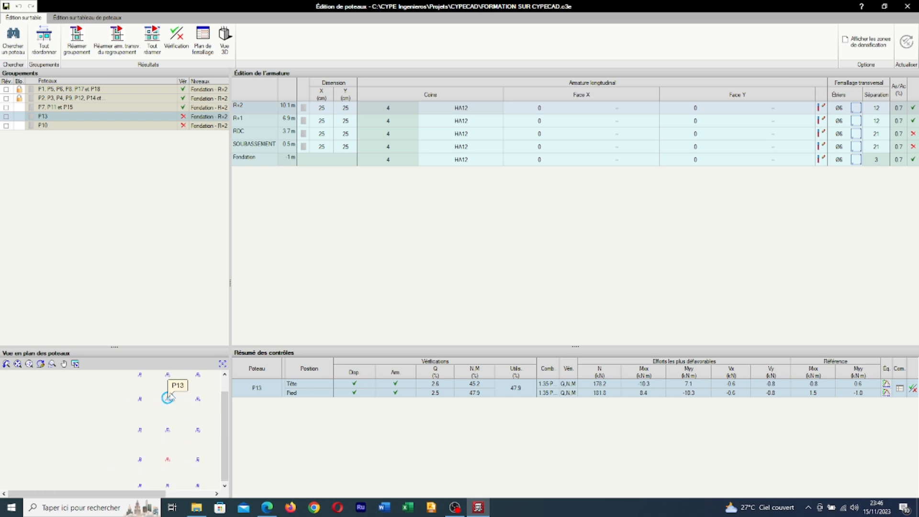
scroll(168, 411, "up", 3)
scroll(173, 391, "down", 3)
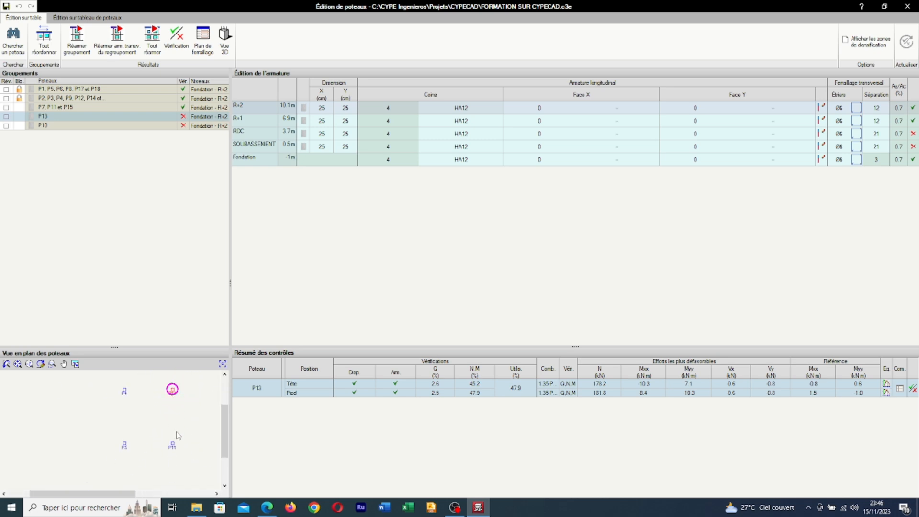
scroll(179, 433, "up", 4)
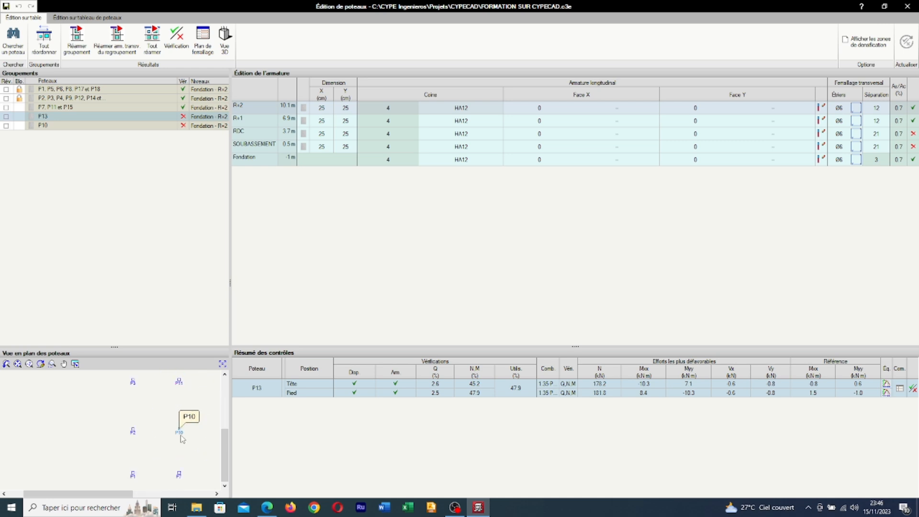
scroll(182, 433, "down", 4)
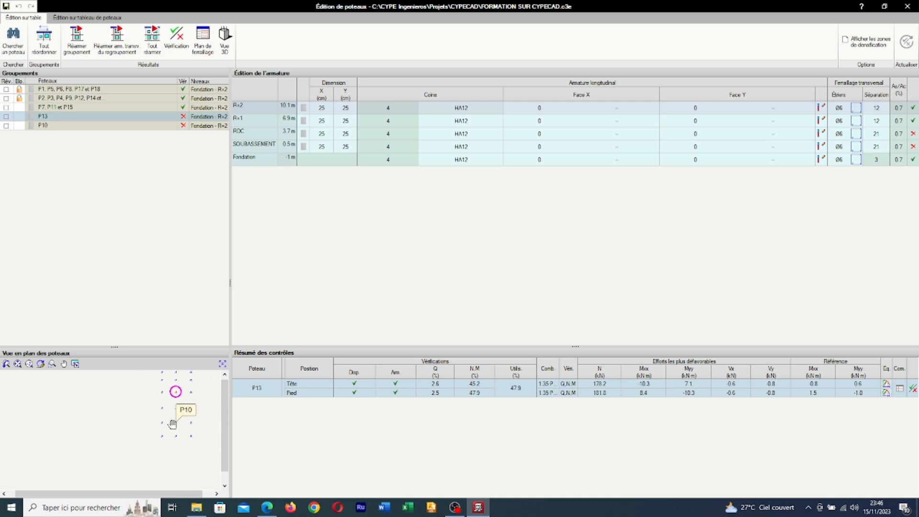
- Try HA14 corner bars for column P13 on all levels, run its verification and close the report
scroll(167, 392, "up", 1)
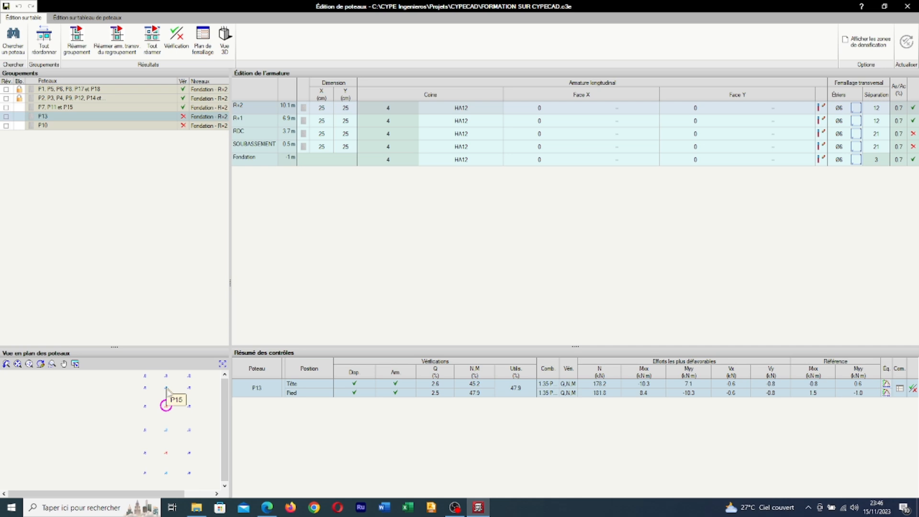
left_click(458, 113)
left_click(498, 110)
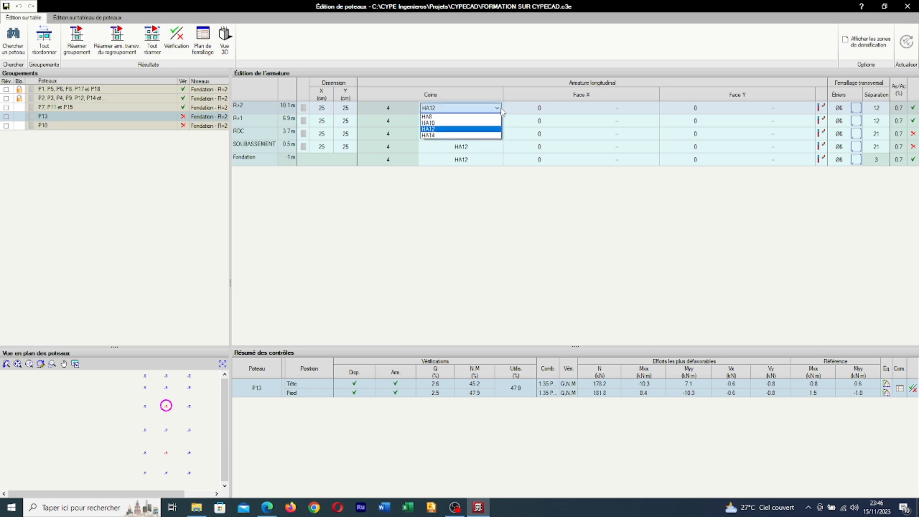
left_click(467, 136)
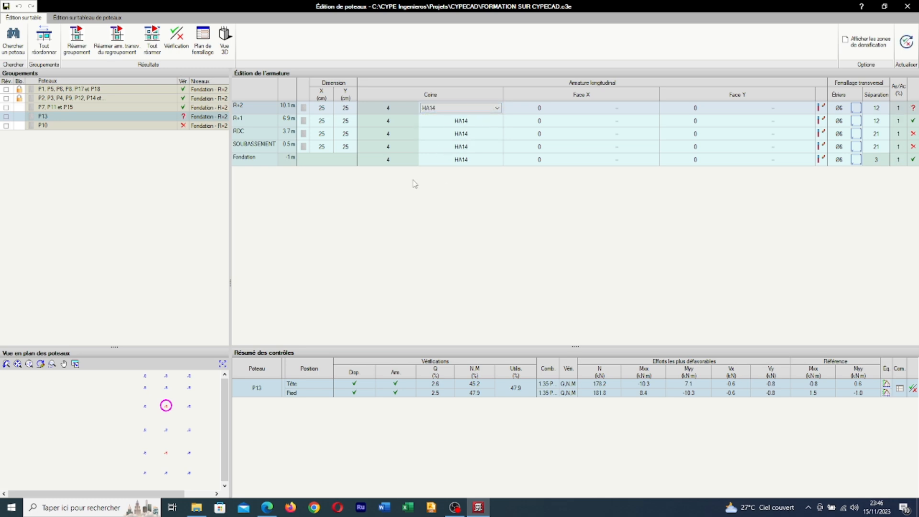
left_click(176, 39)
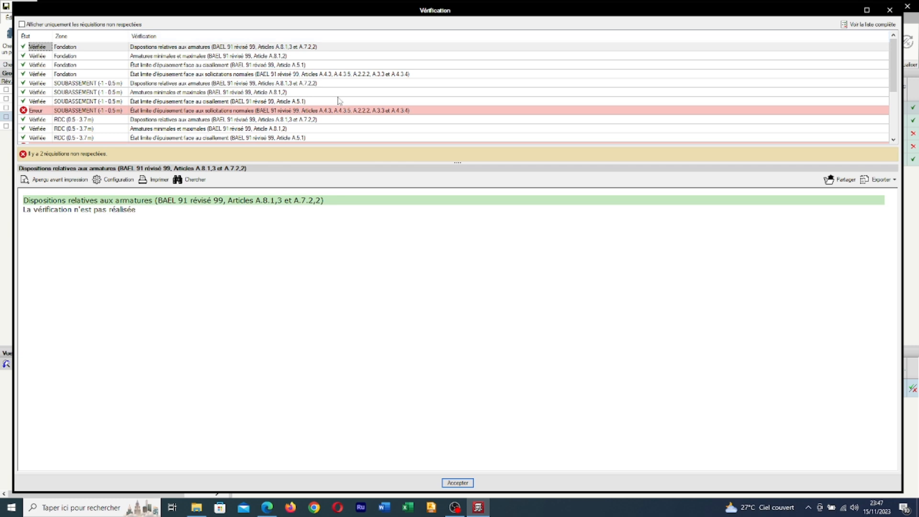
scroll(325, 94, "down", 3)
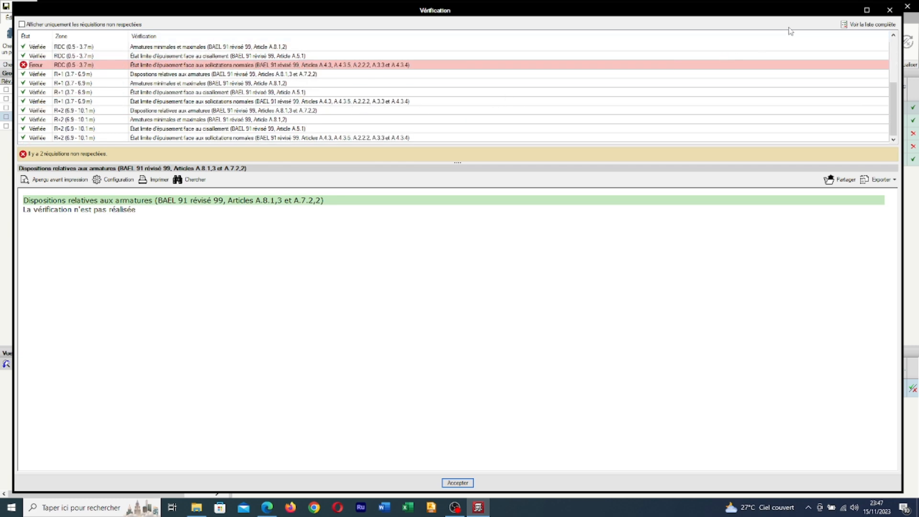
left_click(889, 10)
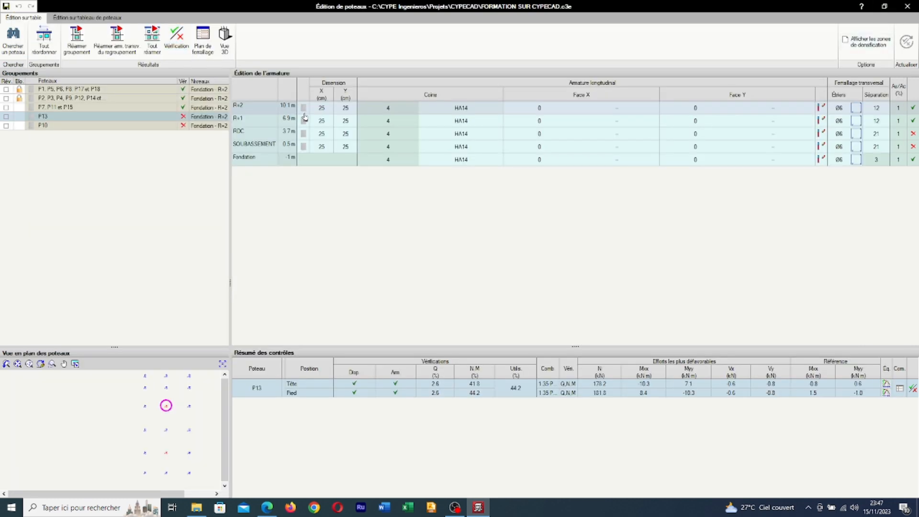
- Set the X dimension of column P13 to 30 cm on all levels, run its verification and close the report
left_click(322, 107)
type("0")
left_click(318, 162)
left_click(177, 43)
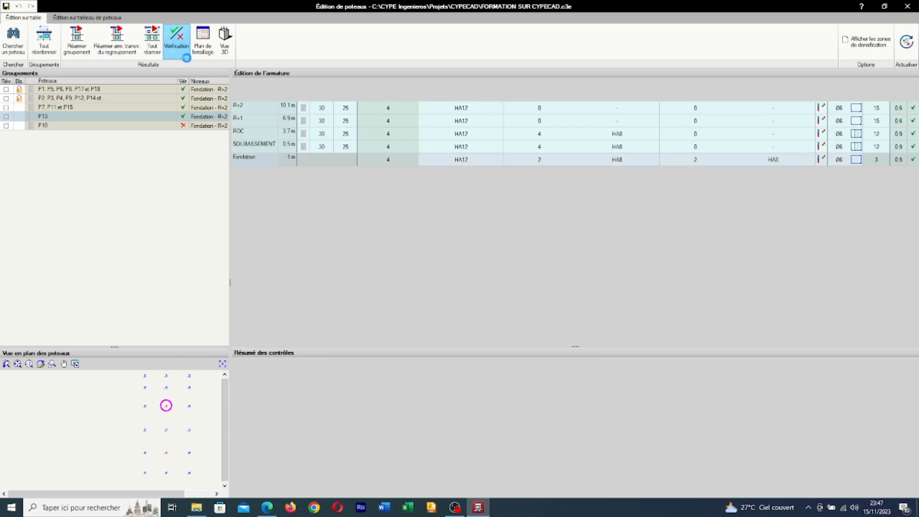
left_click(187, 55)
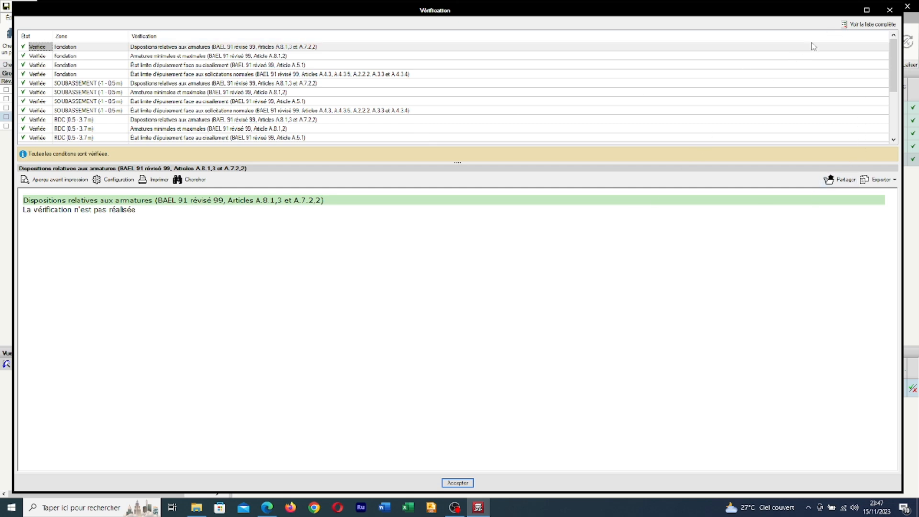
left_click(884, 11)
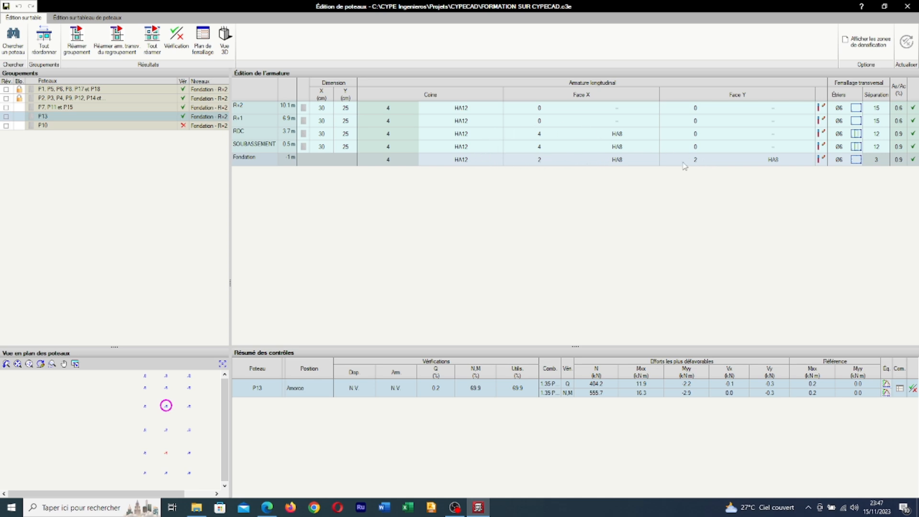
- Select column P10, examine its checks on levels R+2, R+1 and SOUBASSEMENT, and leave its group unlocked
left_click(21, 126)
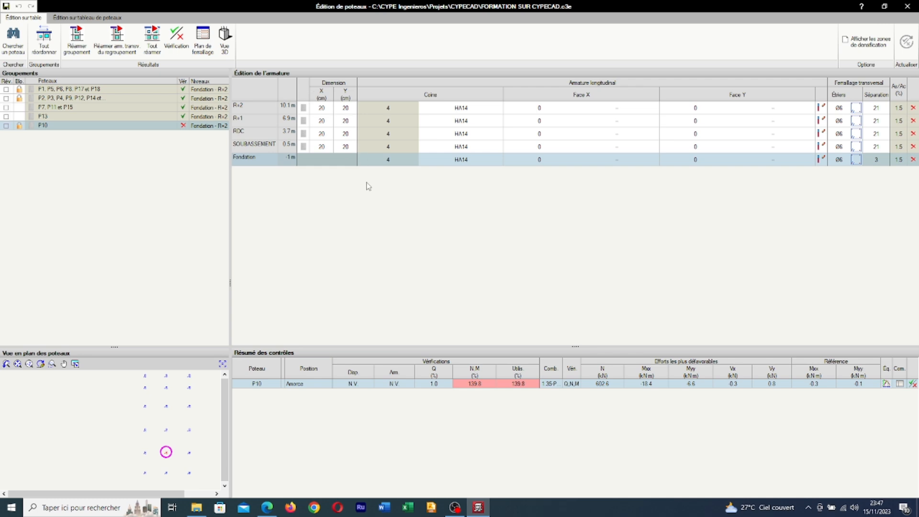
left_click(316, 121)
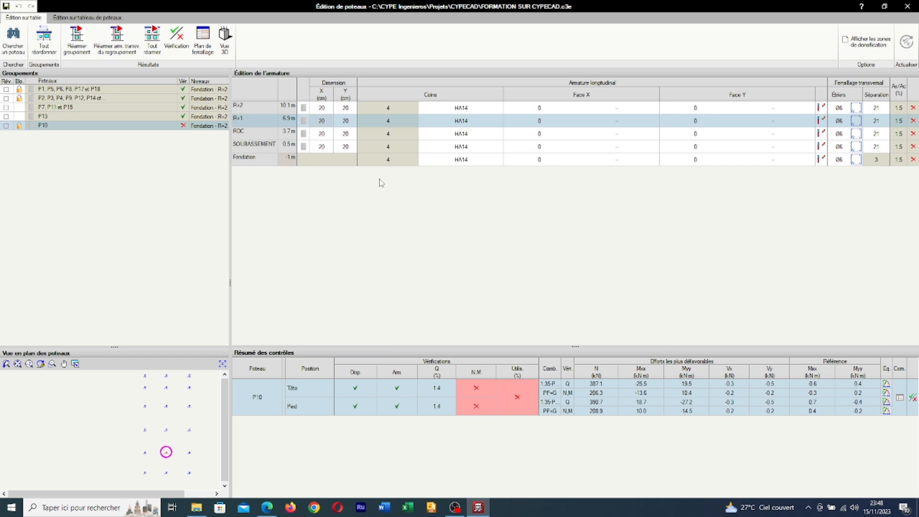
left_click(328, 106)
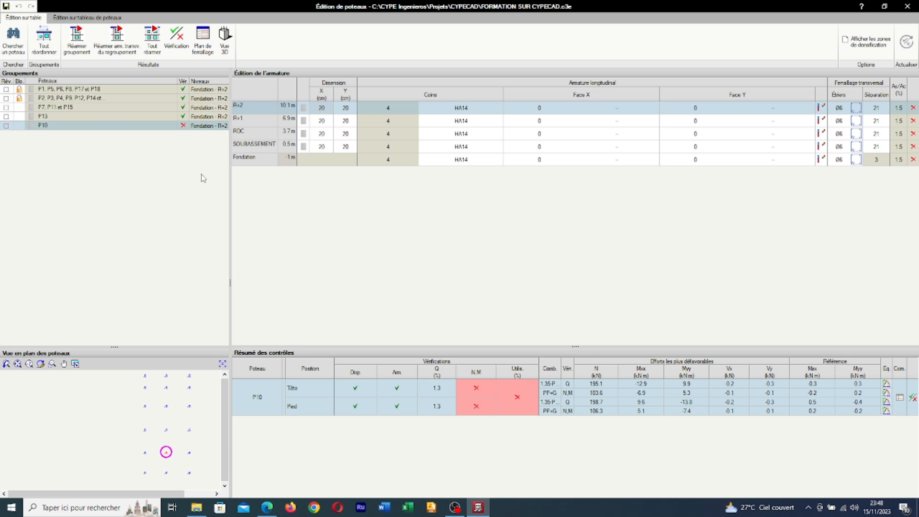
left_click(19, 125)
left_click(342, 136)
left_click(411, 146)
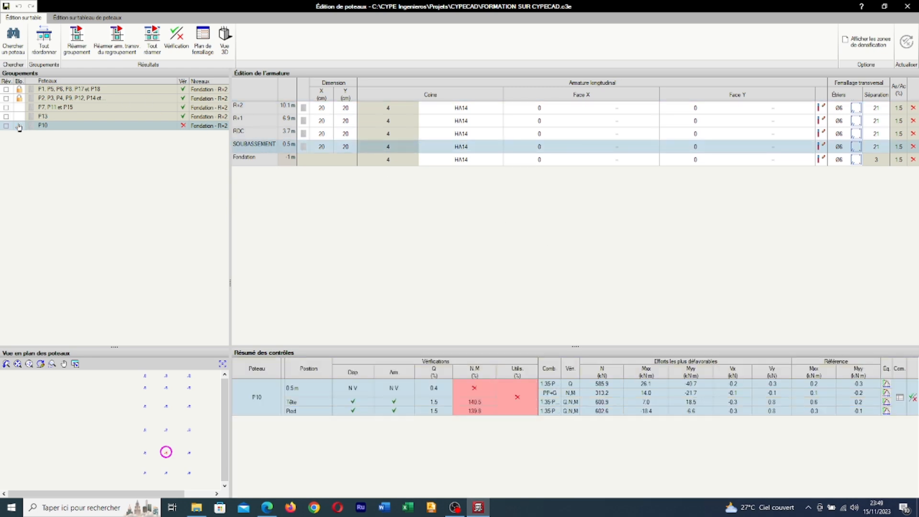
- Set the X and Y dimensions of column P10 to 25 cm on all levels, run its verification and close the report
left_click_drag(557, 214, 293, 99)
left_click(318, 106)
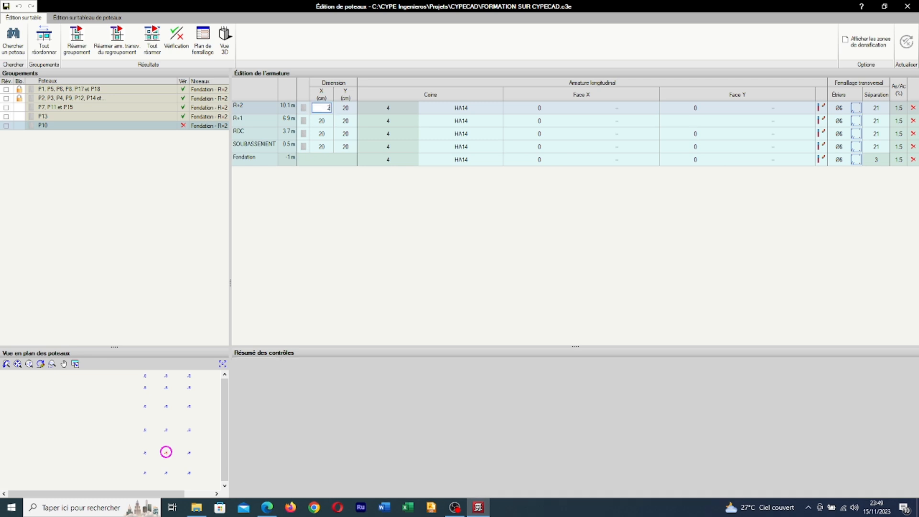
type("25")
left_click(343, 110)
type("2")
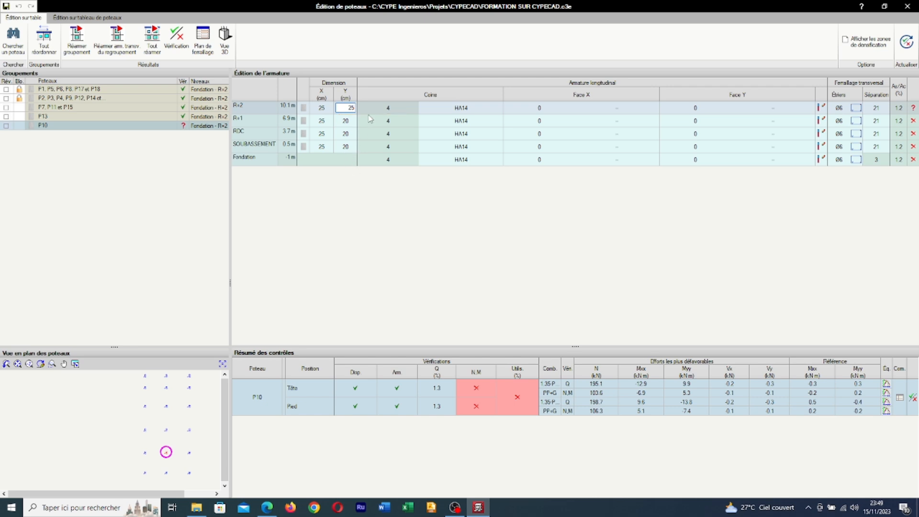
left_click(176, 41)
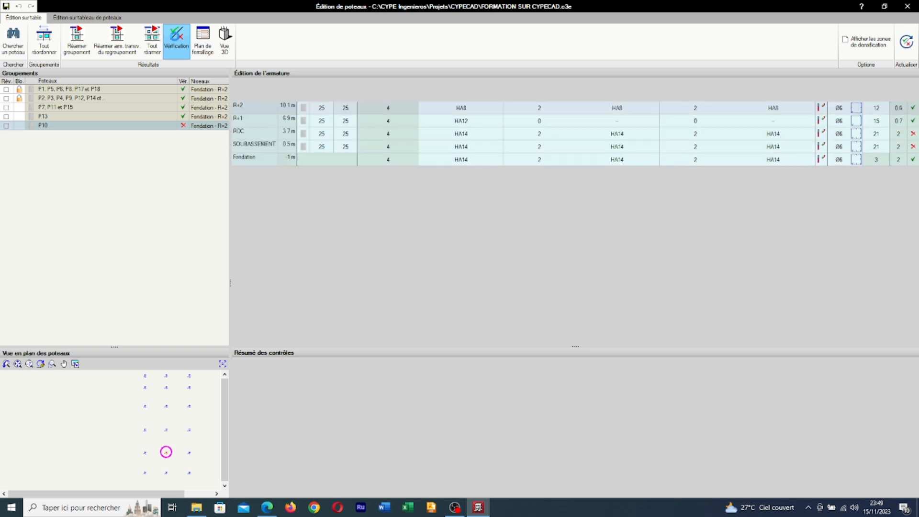
left_click(176, 41)
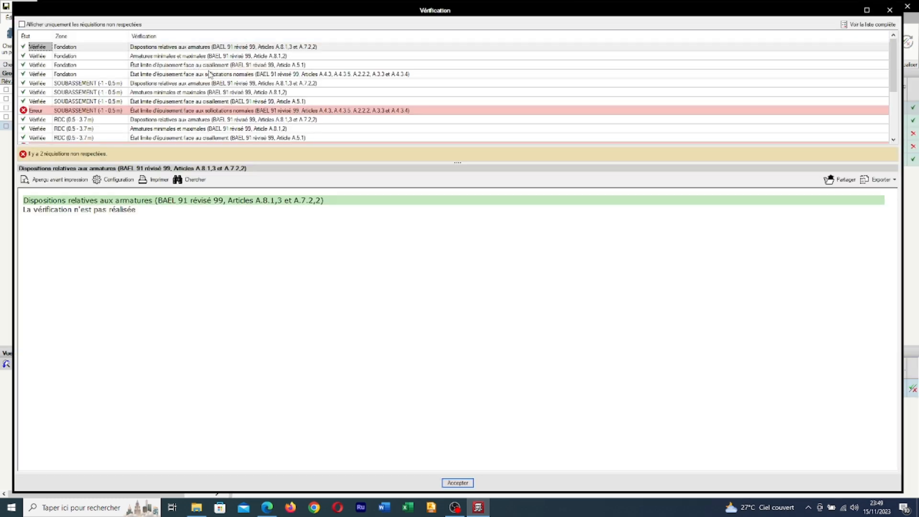
left_click(890, 10)
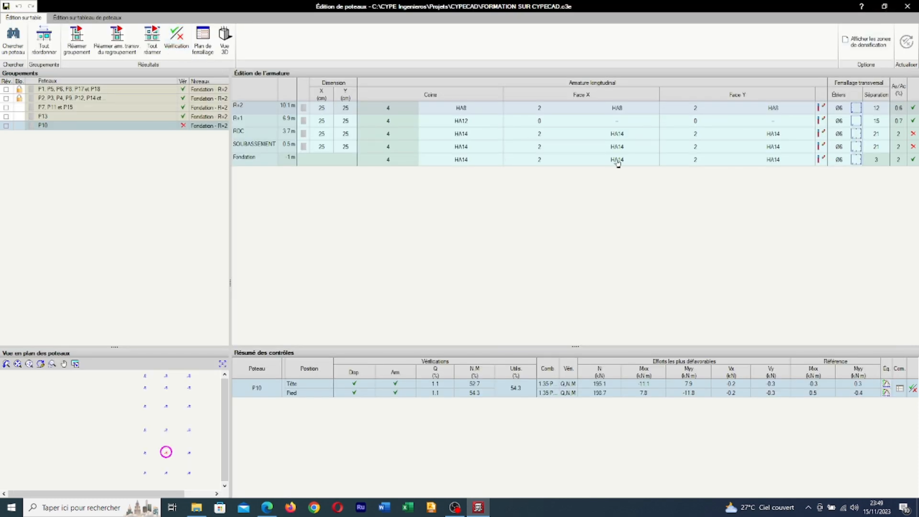
- Set the X dimension of column P10 to 30 cm on all levels, check its verification report and close it
double_click(321, 107)
type("30")
left_click(170, 34)
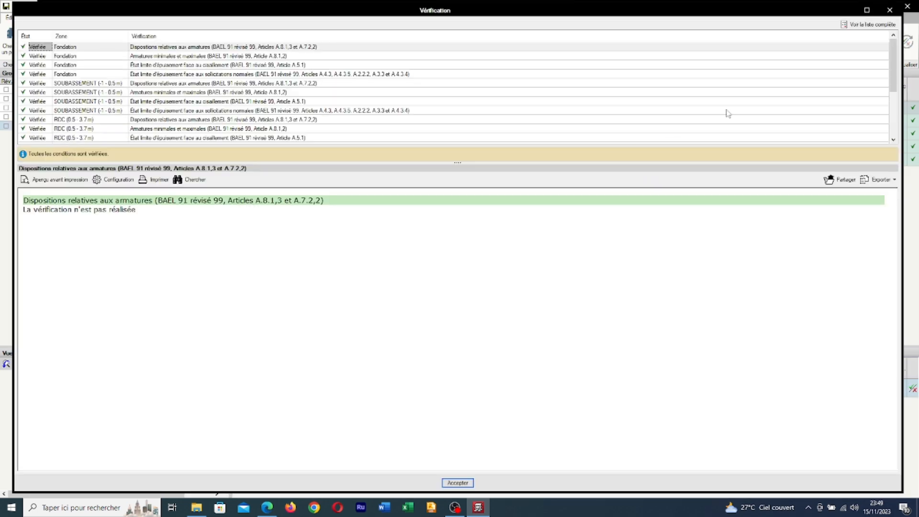
scroll(742, 112, "down", 3)
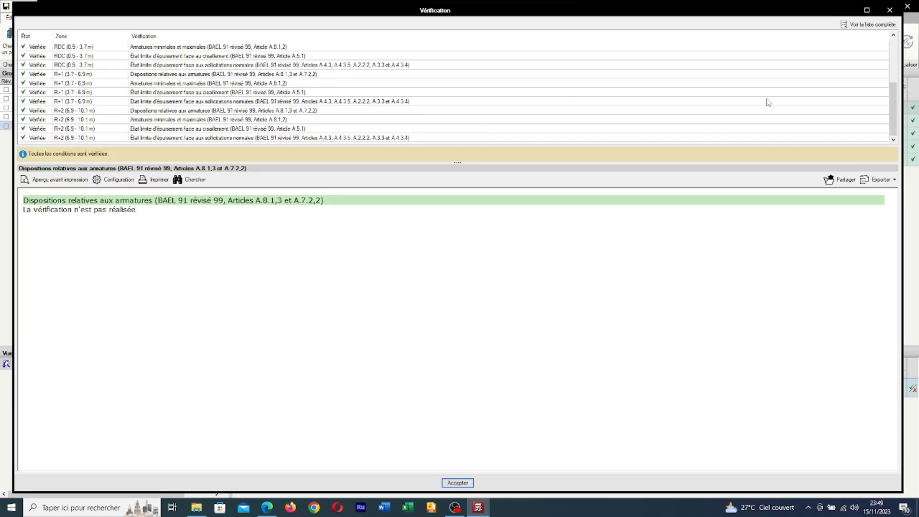
left_click(889, 10)
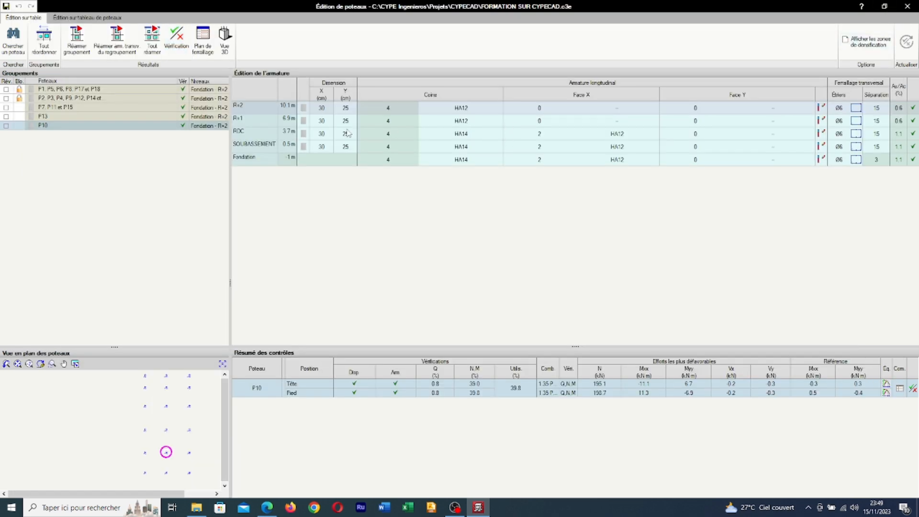
- Lock the P7, P11 and P15 group, the P13 group and the P10 group, and exit the column editor
left_click(24, 109)
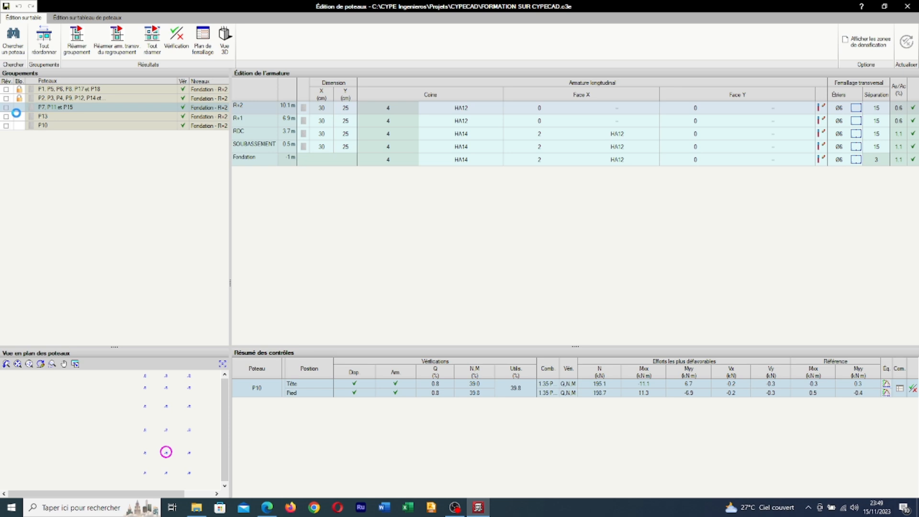
left_click(17, 115)
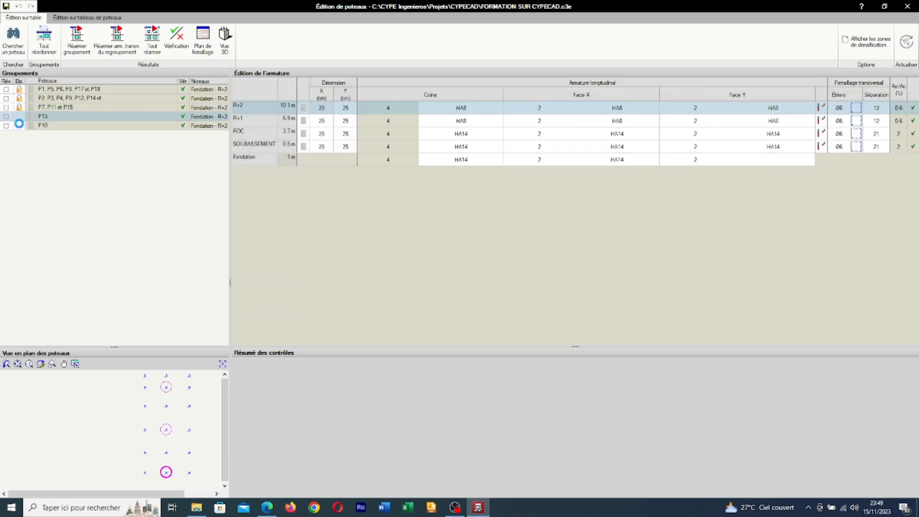
left_click(19, 125)
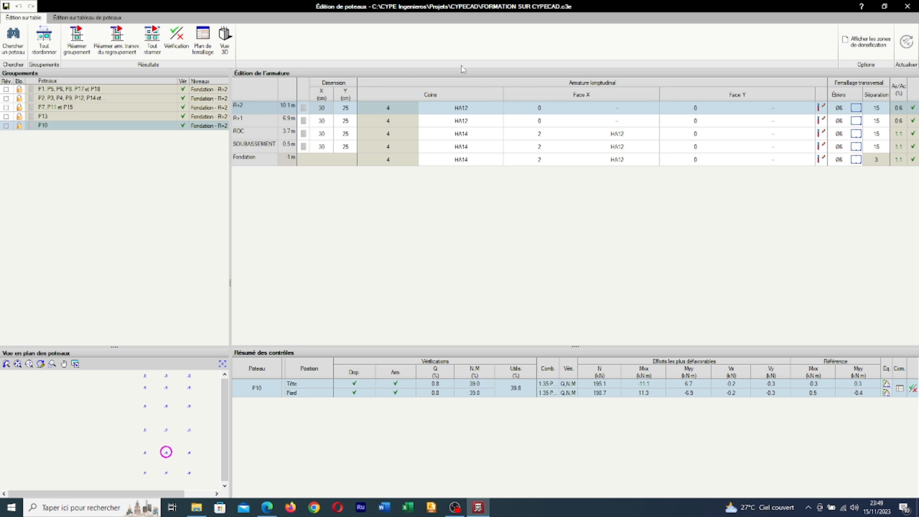
left_click(907, 6)
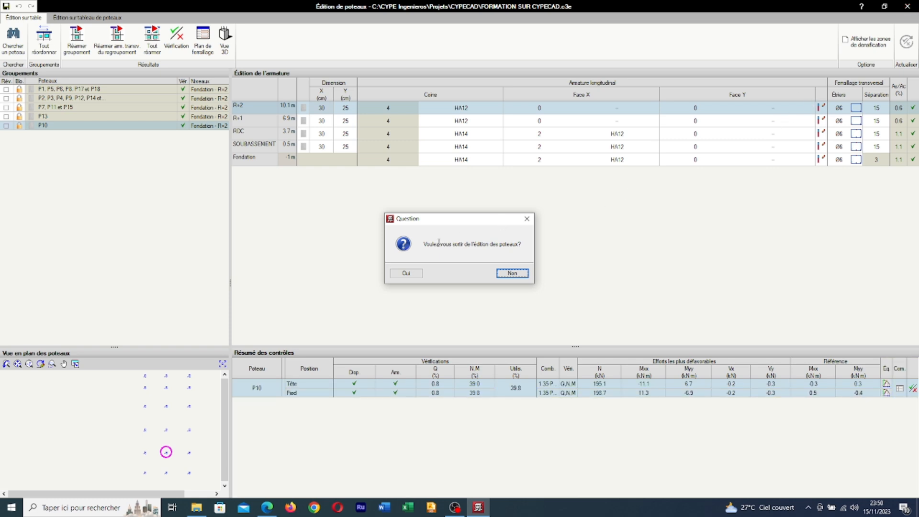
left_click(414, 273)
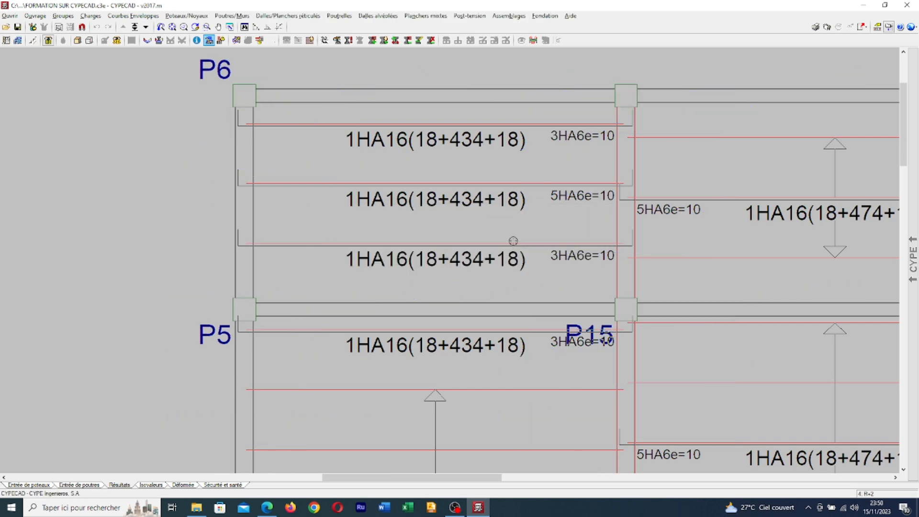
- Examine the R+2 floor plan, checking the columns, beams and joist reinforcement across the whole building
scroll(513, 241, "down", 5)
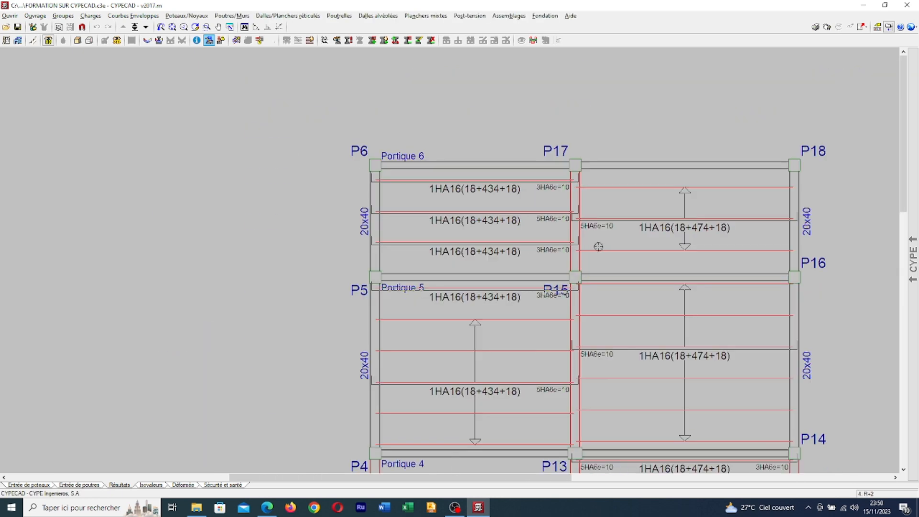
scroll(606, 247, "down", 1)
middle_click_drag(587, 236, 433, 174)
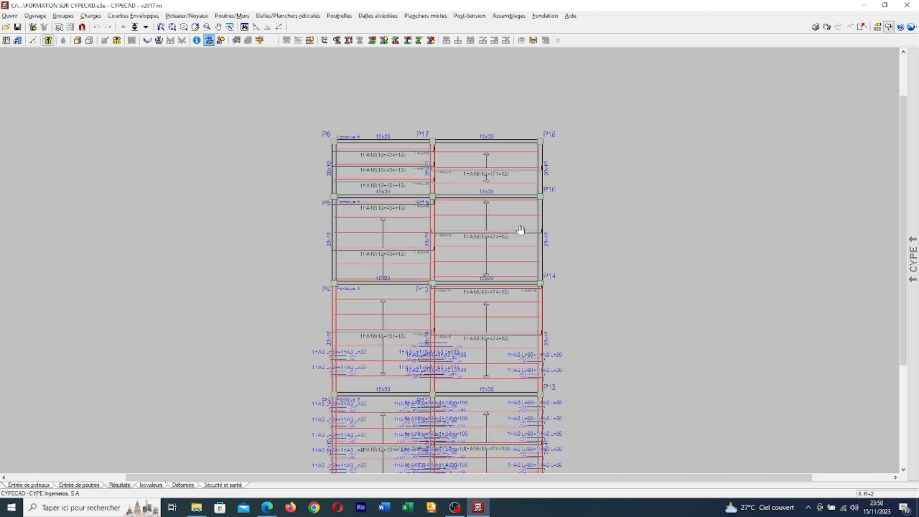
scroll(522, 244, "down", 2)
middle_click_drag(536, 256, 536, 199)
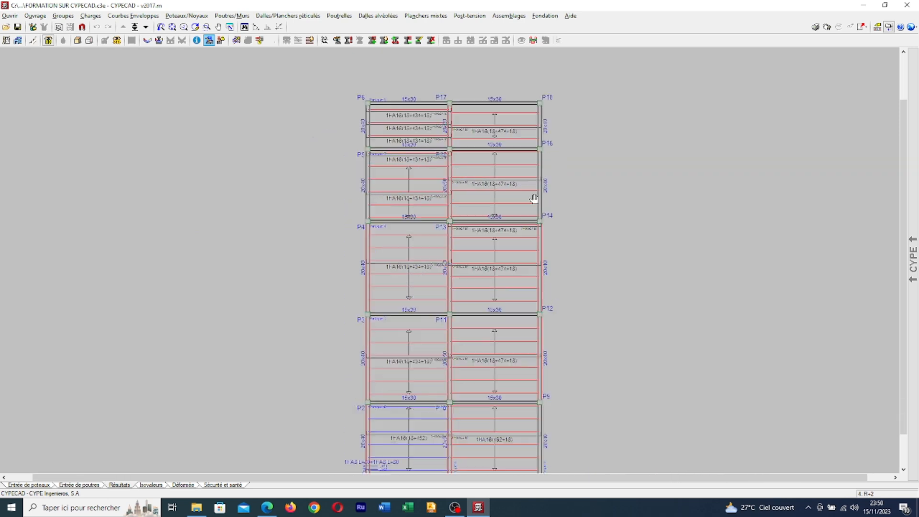
scroll(530, 229, "down", 2)
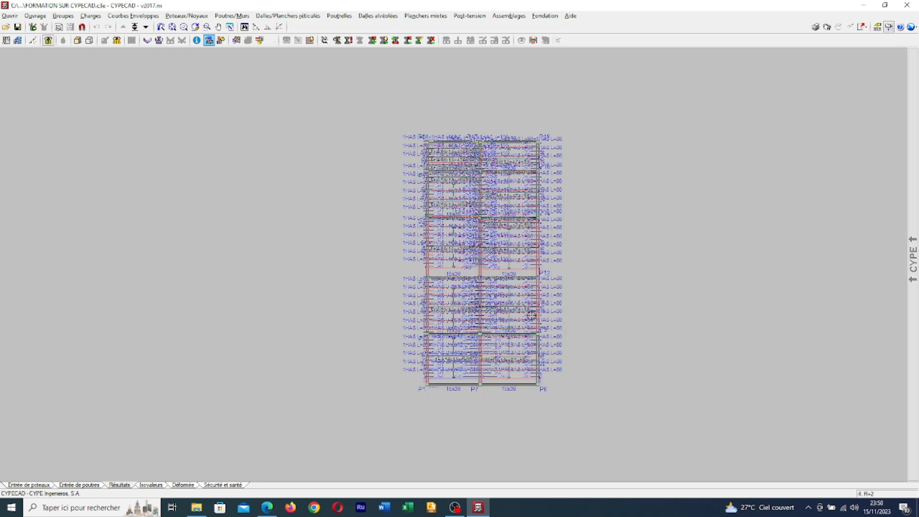
scroll(437, 190, "up", 3)
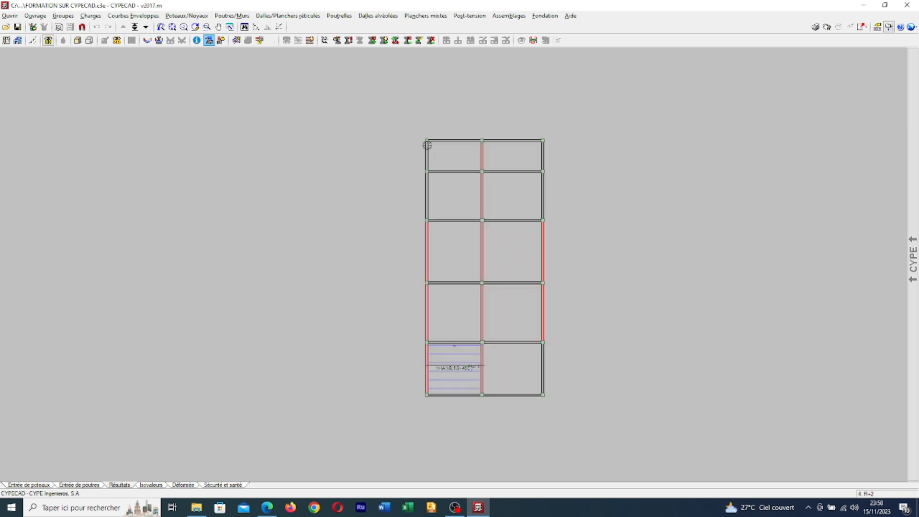
scroll(425, 138, "up", 3)
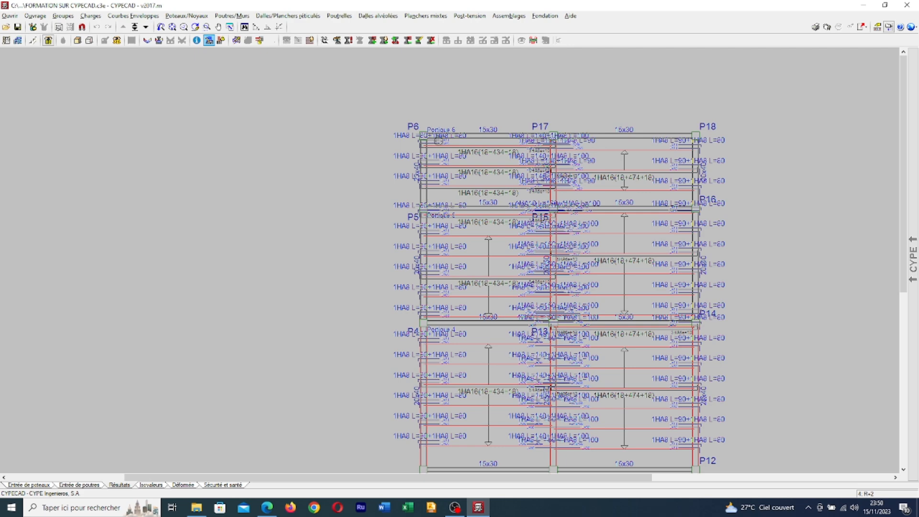
scroll(437, 141, "up", 1)
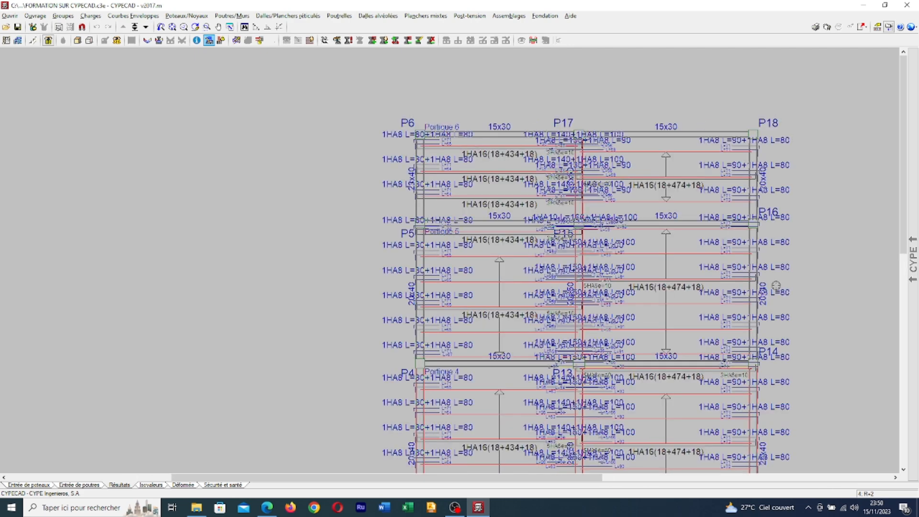